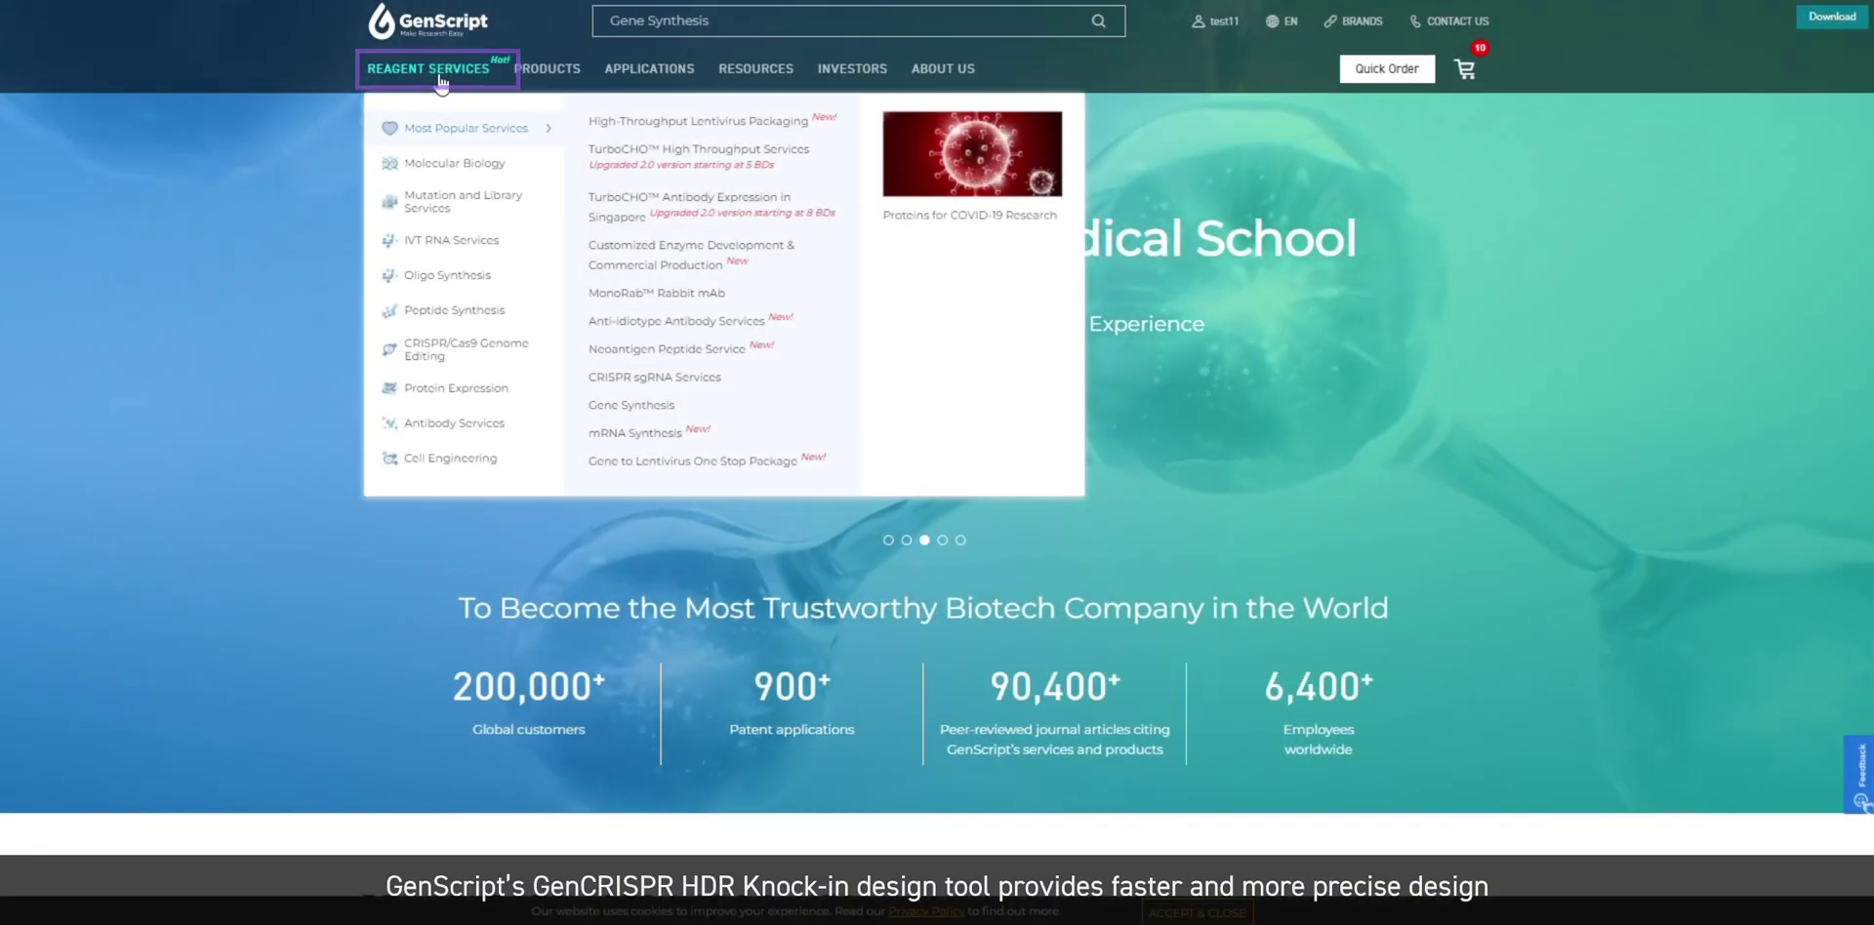
# Go through Reagent Services > CRISPR/Cas9 Genome Editing to HDR Templates and launch Design A Template
pyautogui.moveTo(488, 350)
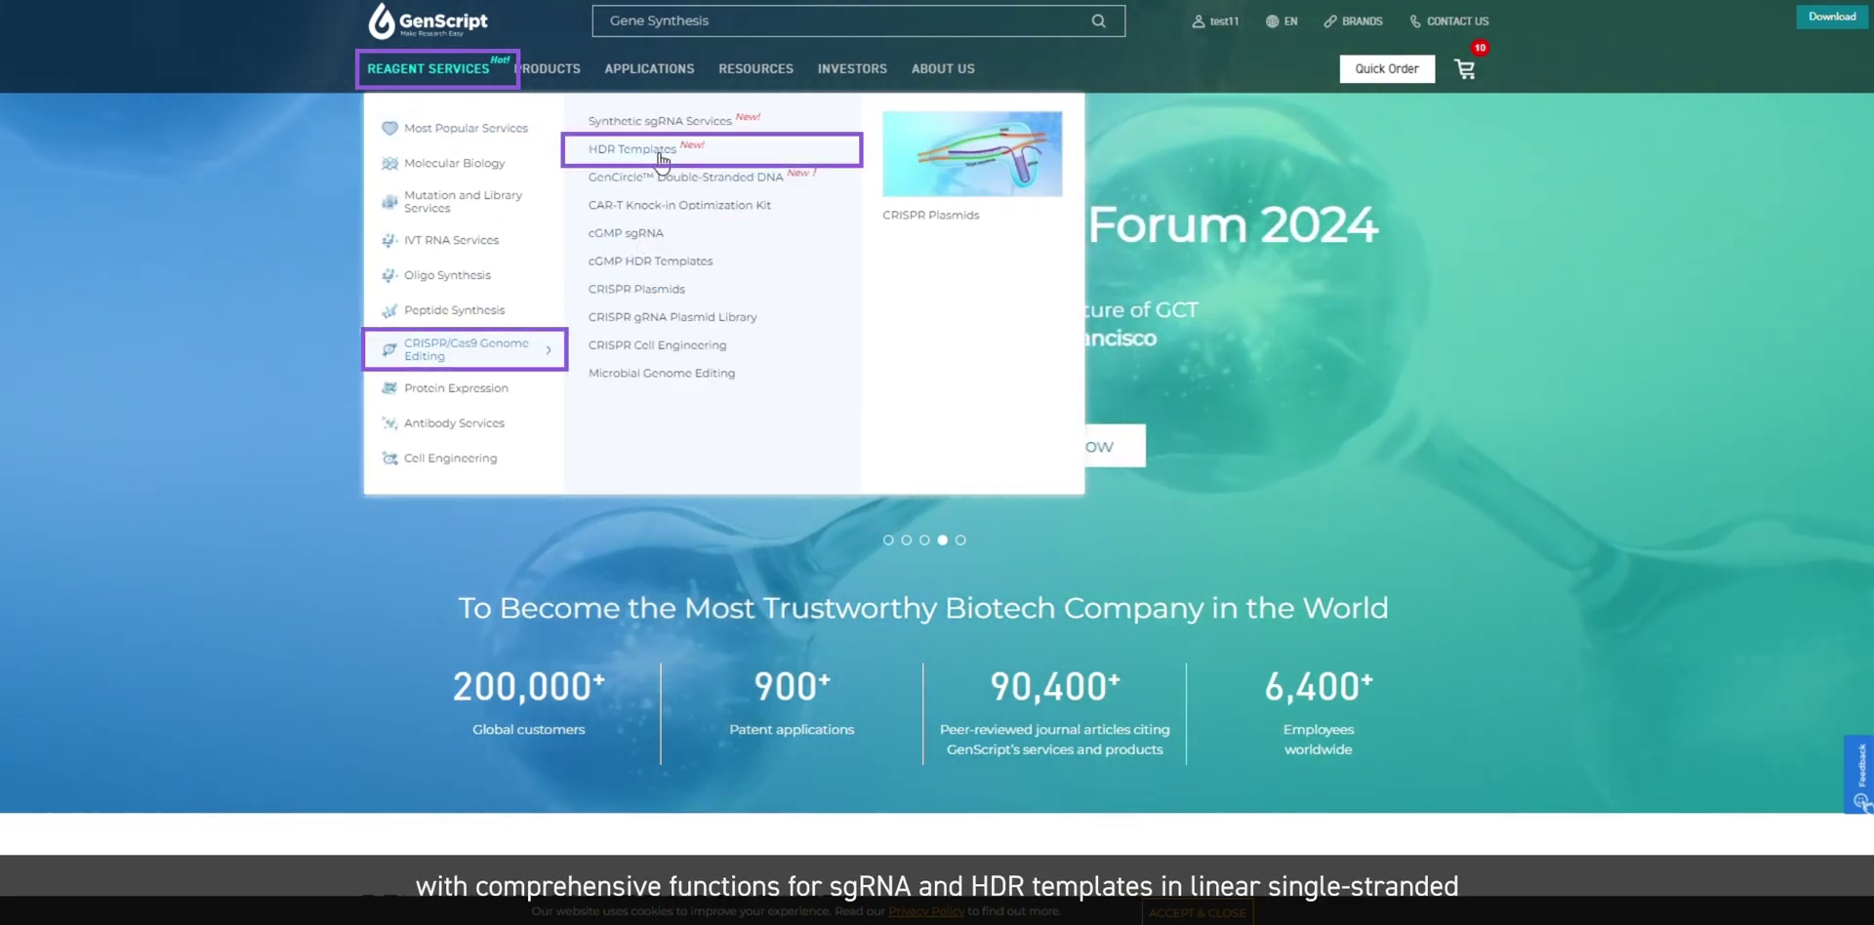
pyautogui.click(659, 151)
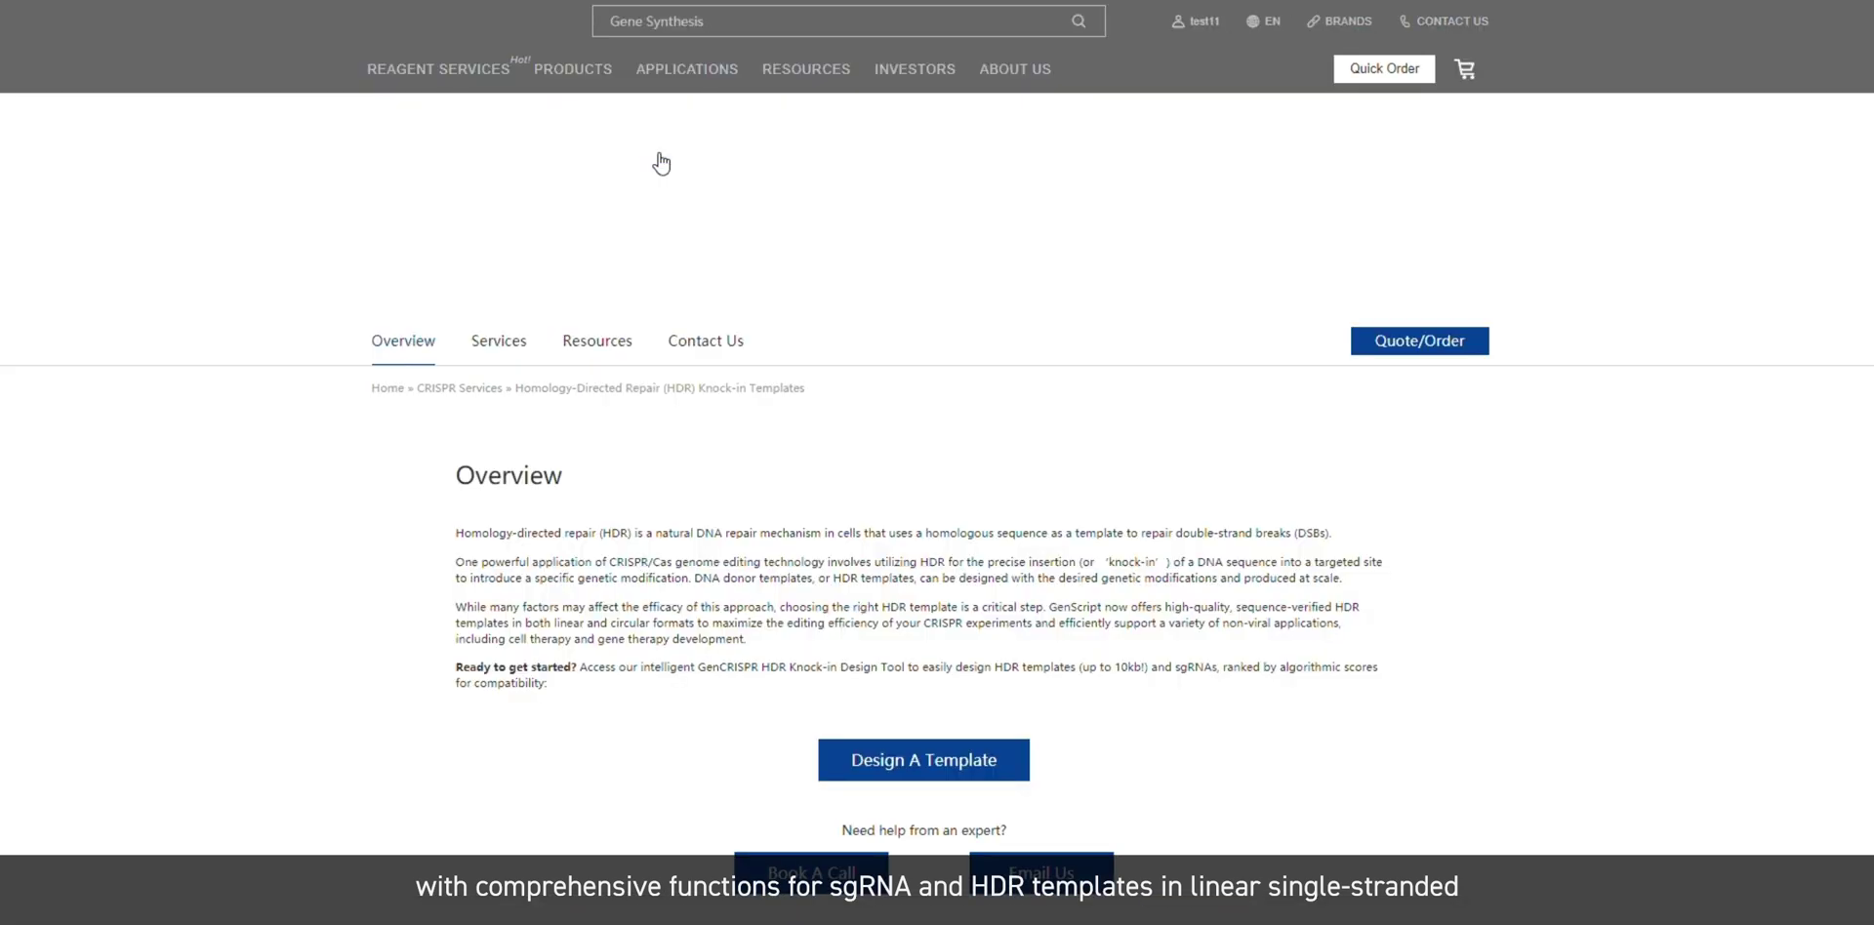
pyautogui.scroll(-1, 903, 380)
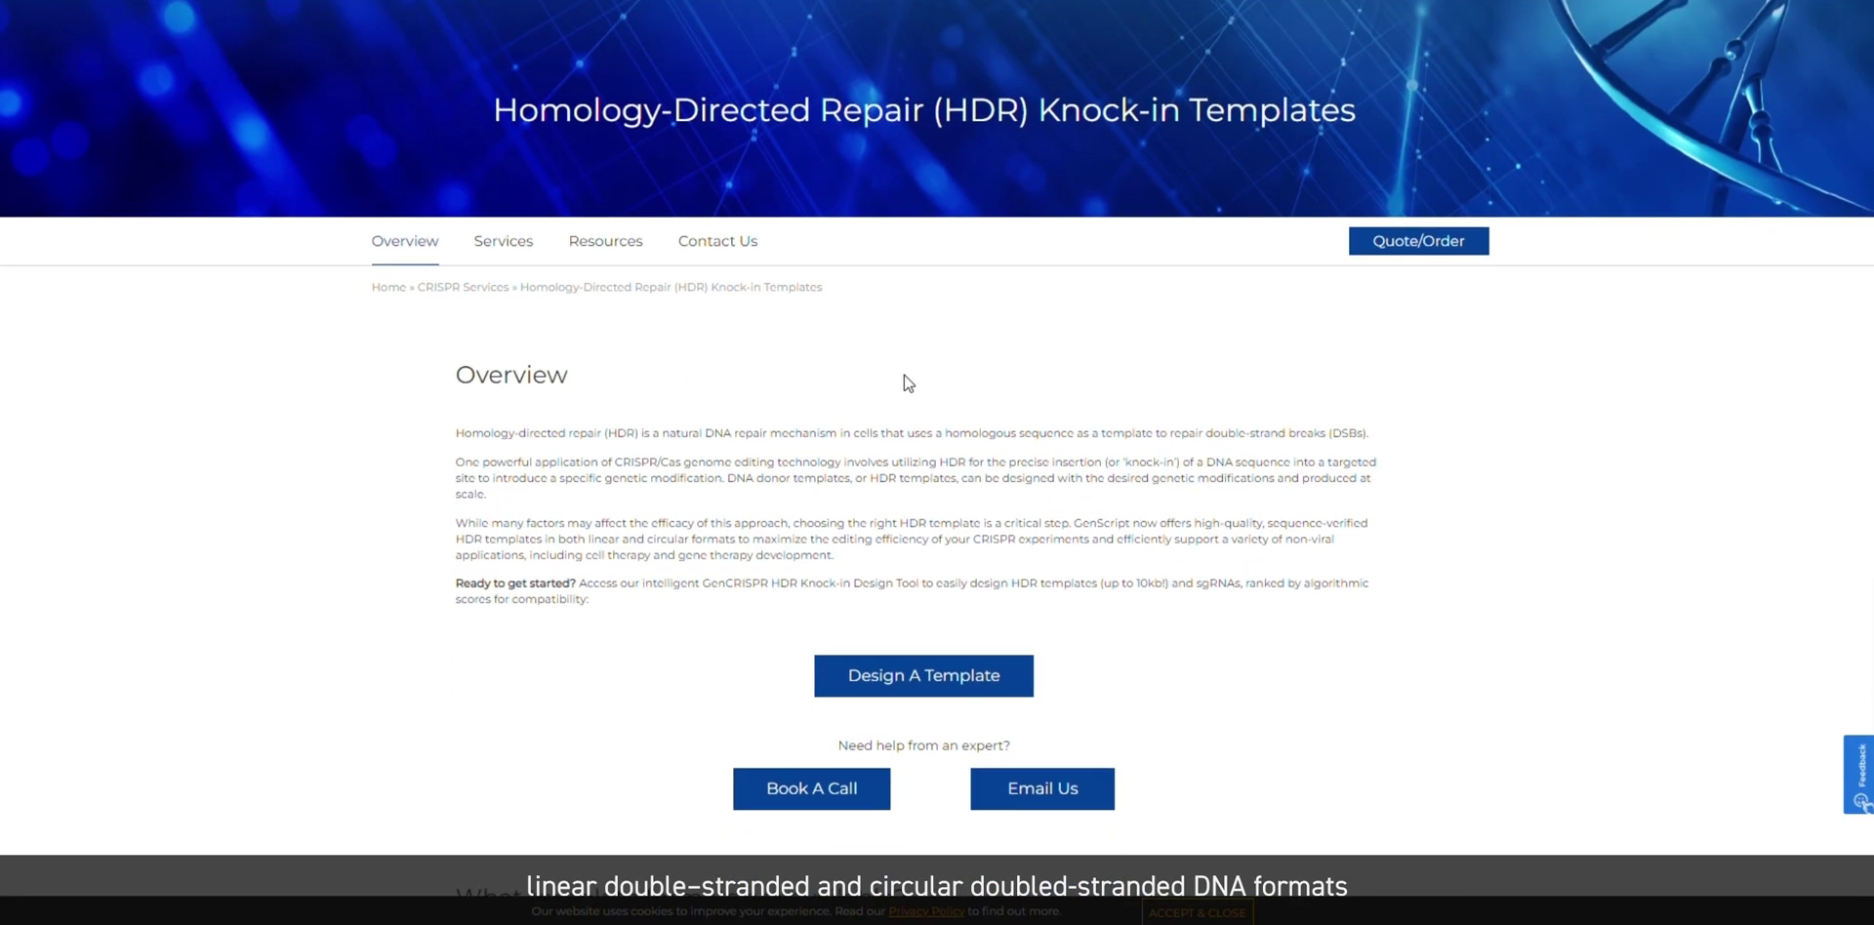
pyautogui.click(924, 675)
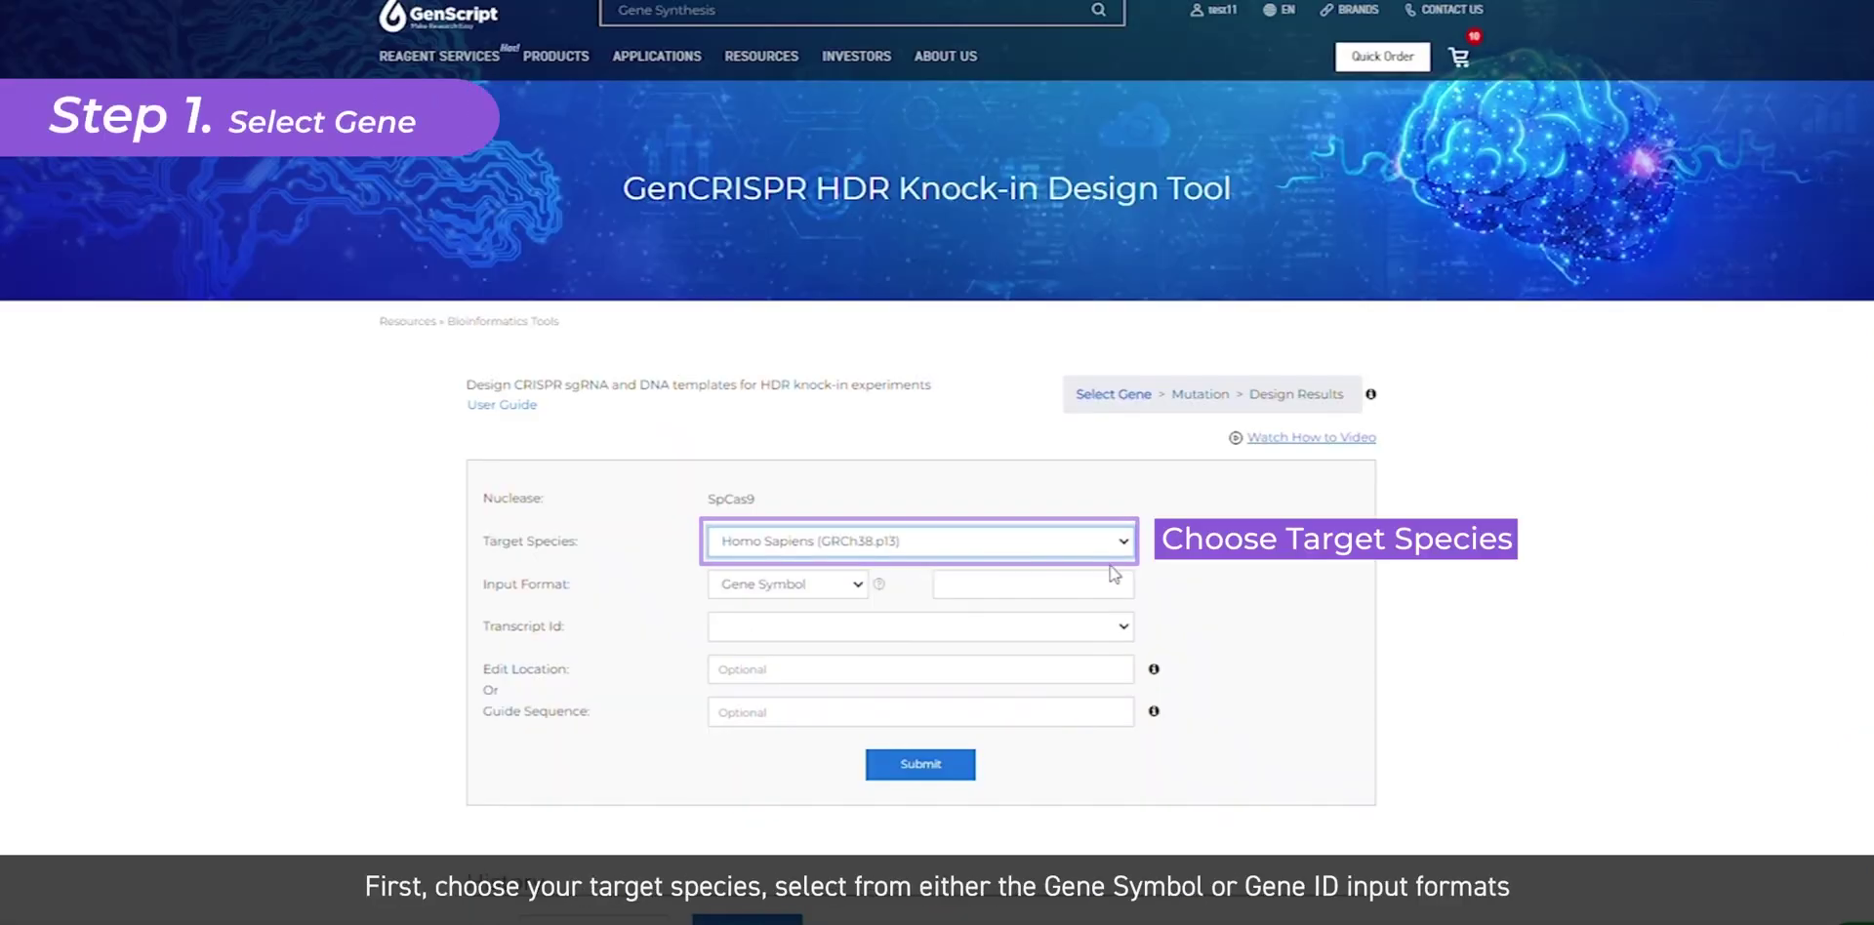
# Enter ADAR as the gene symbol, keep transcript NM_001025107, and submit it
pyautogui.click(1088, 590)
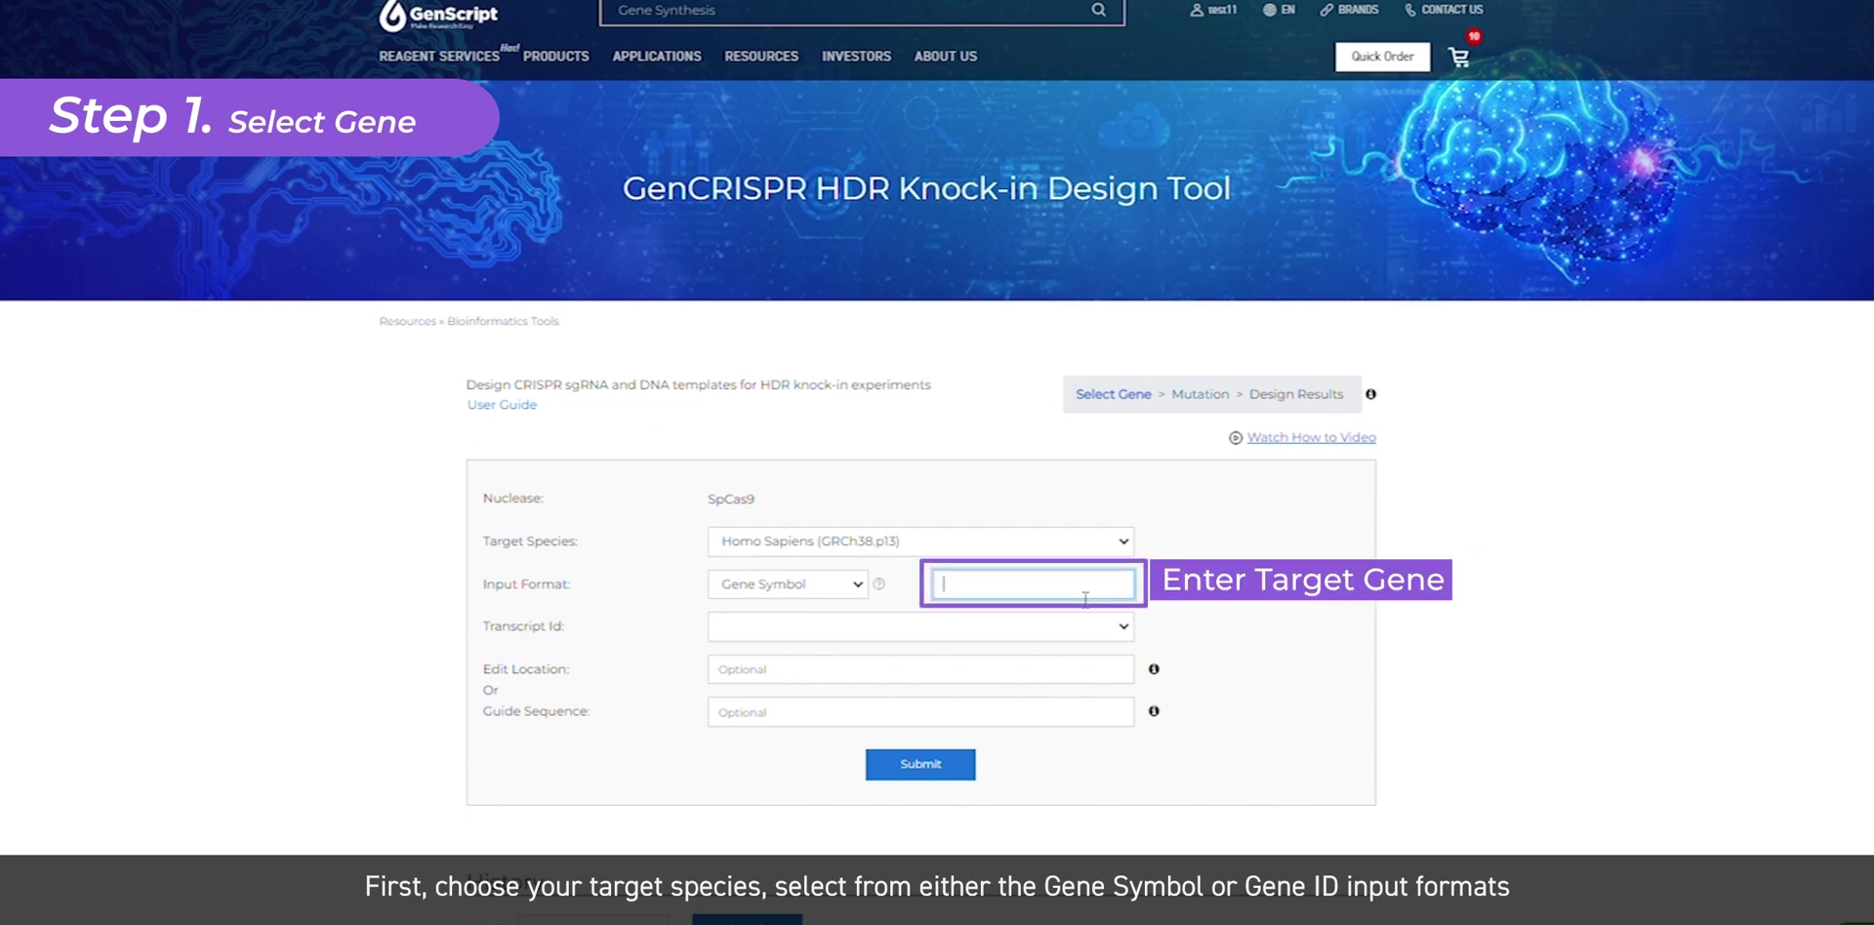
pyautogui.write('ADAP')
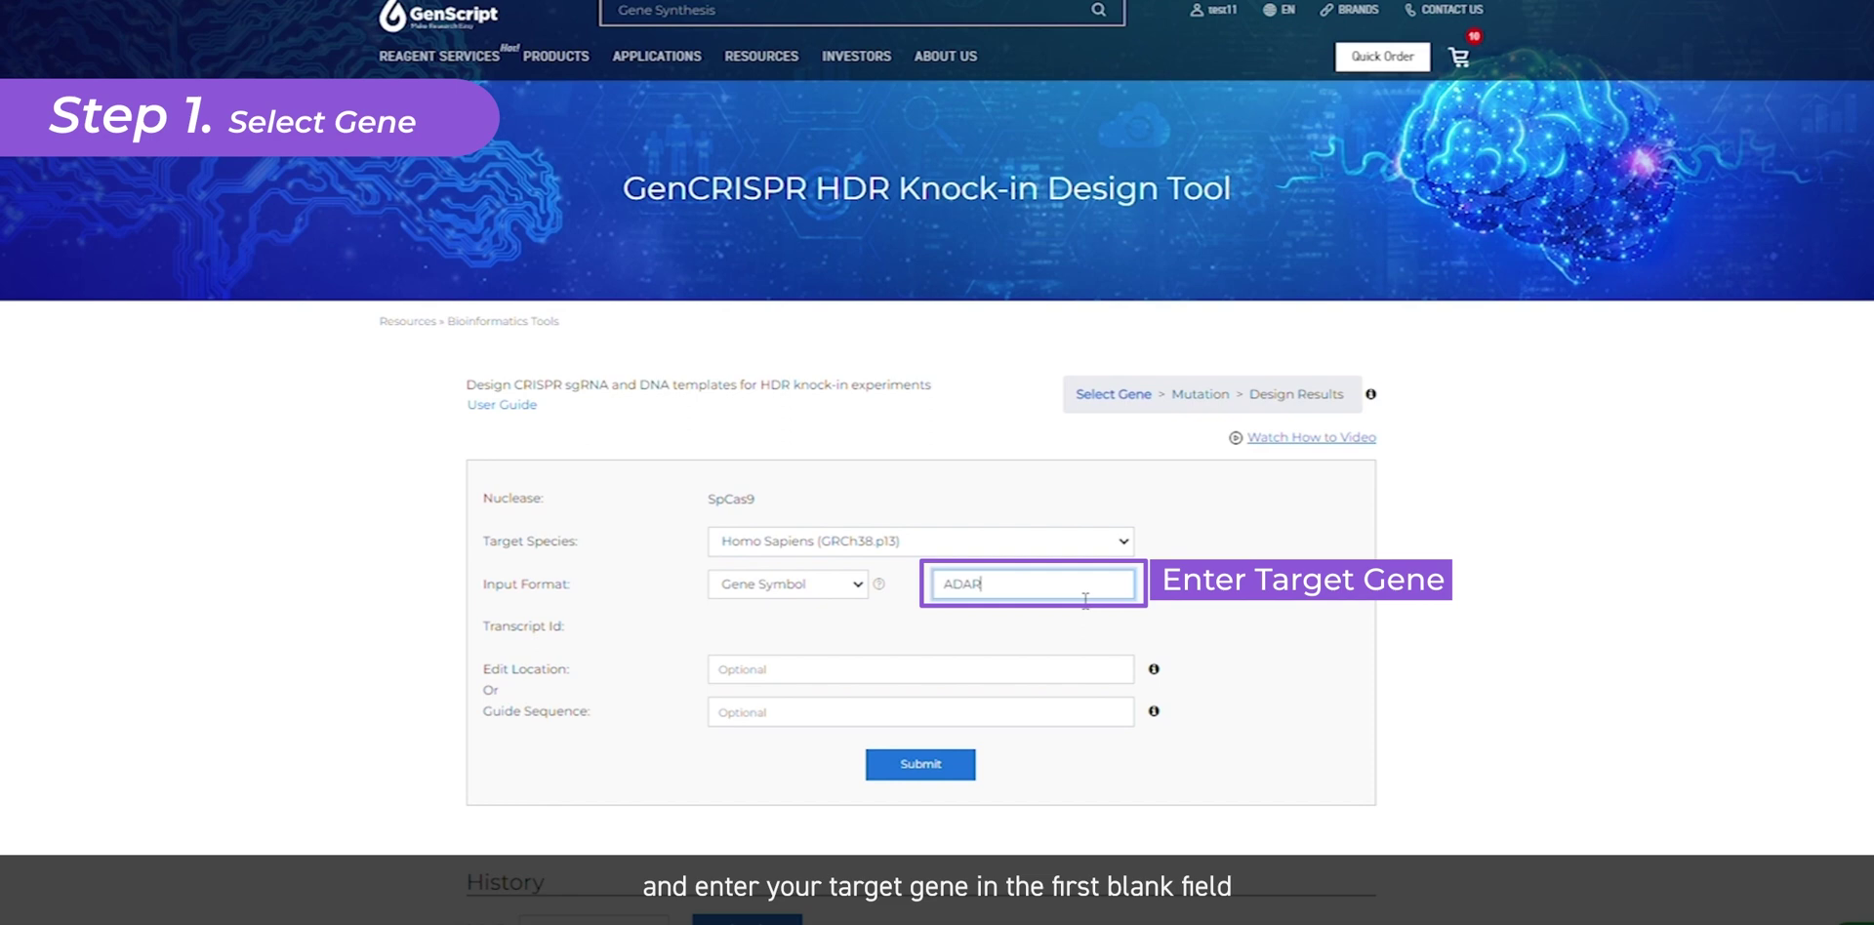
pyautogui.press('Tab')
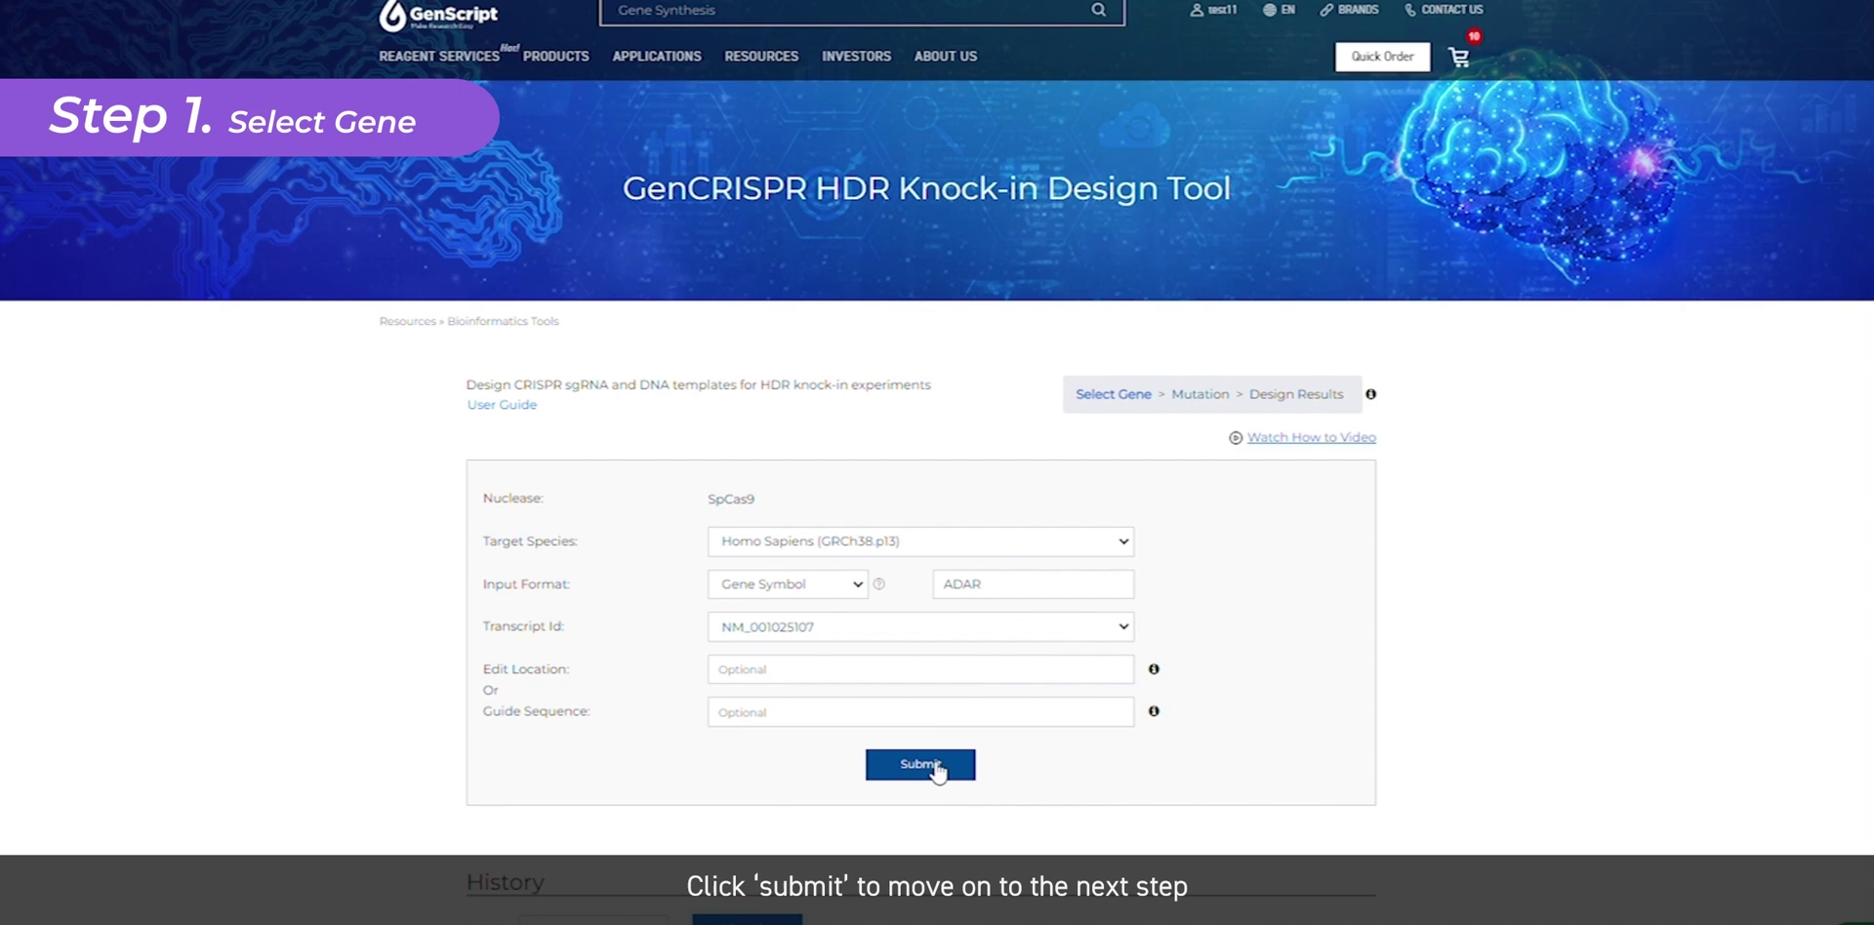
pyautogui.click(935, 766)
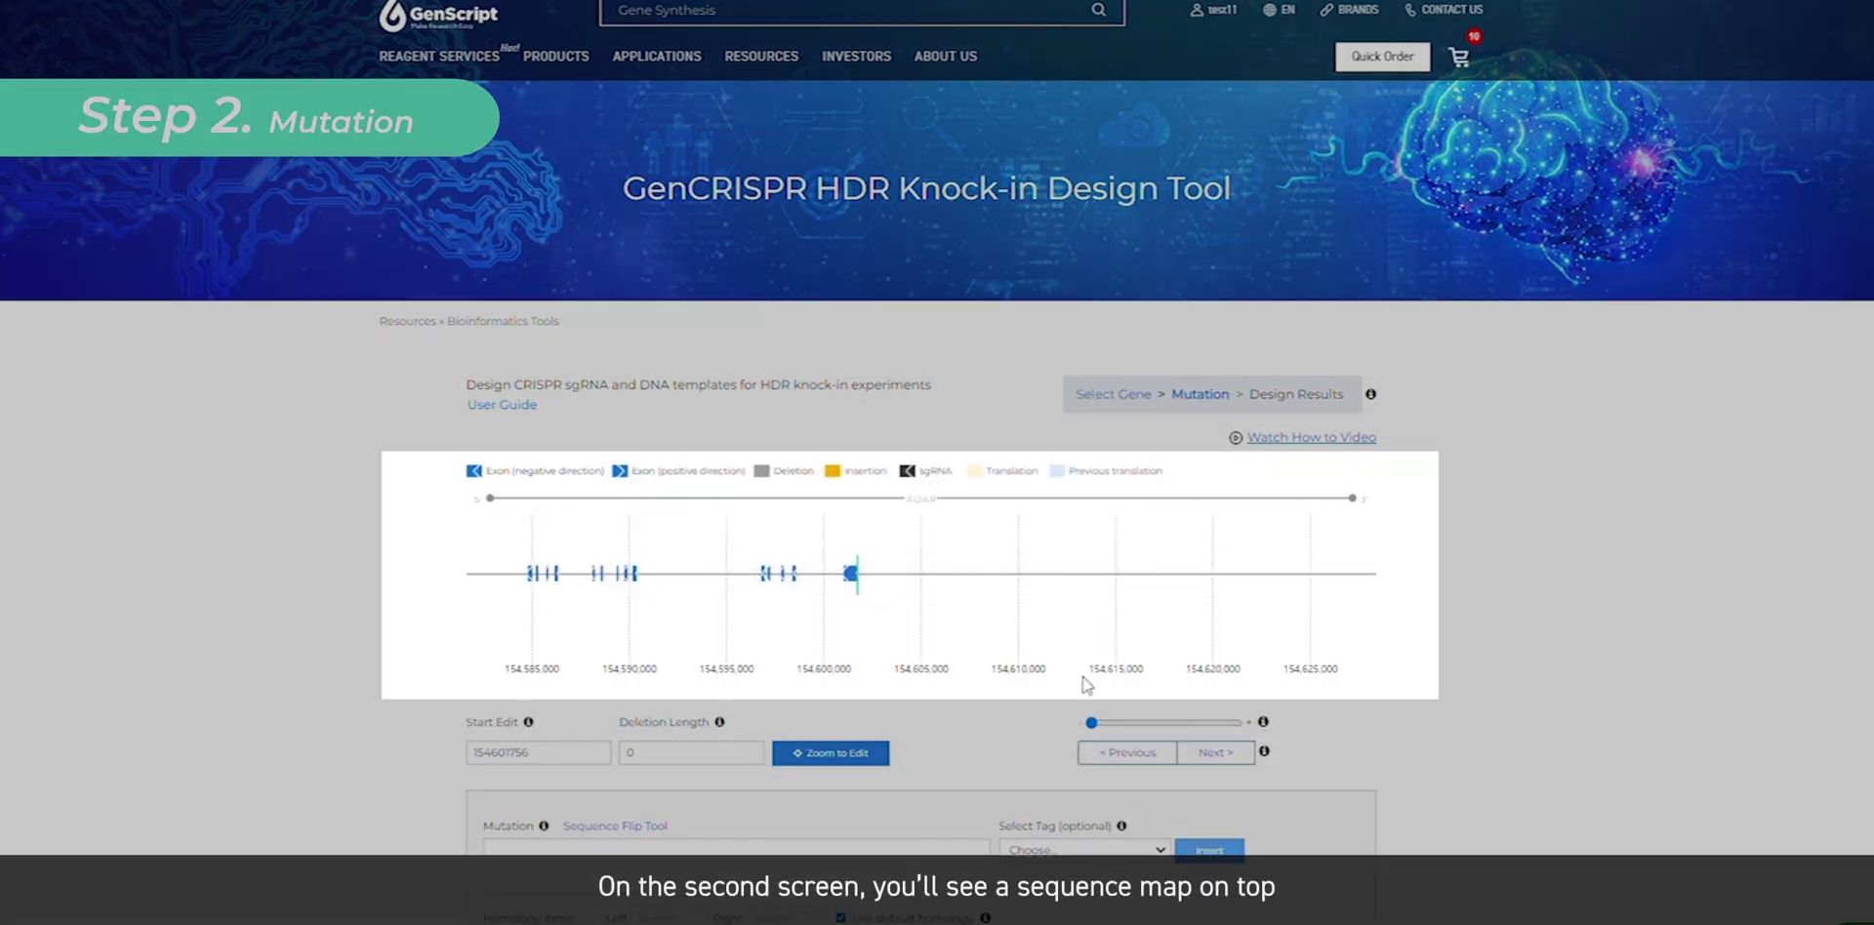
# Drag the green edit line left to mark a deletion before the edit site
pyautogui.scroll(-2, 1530, 539)
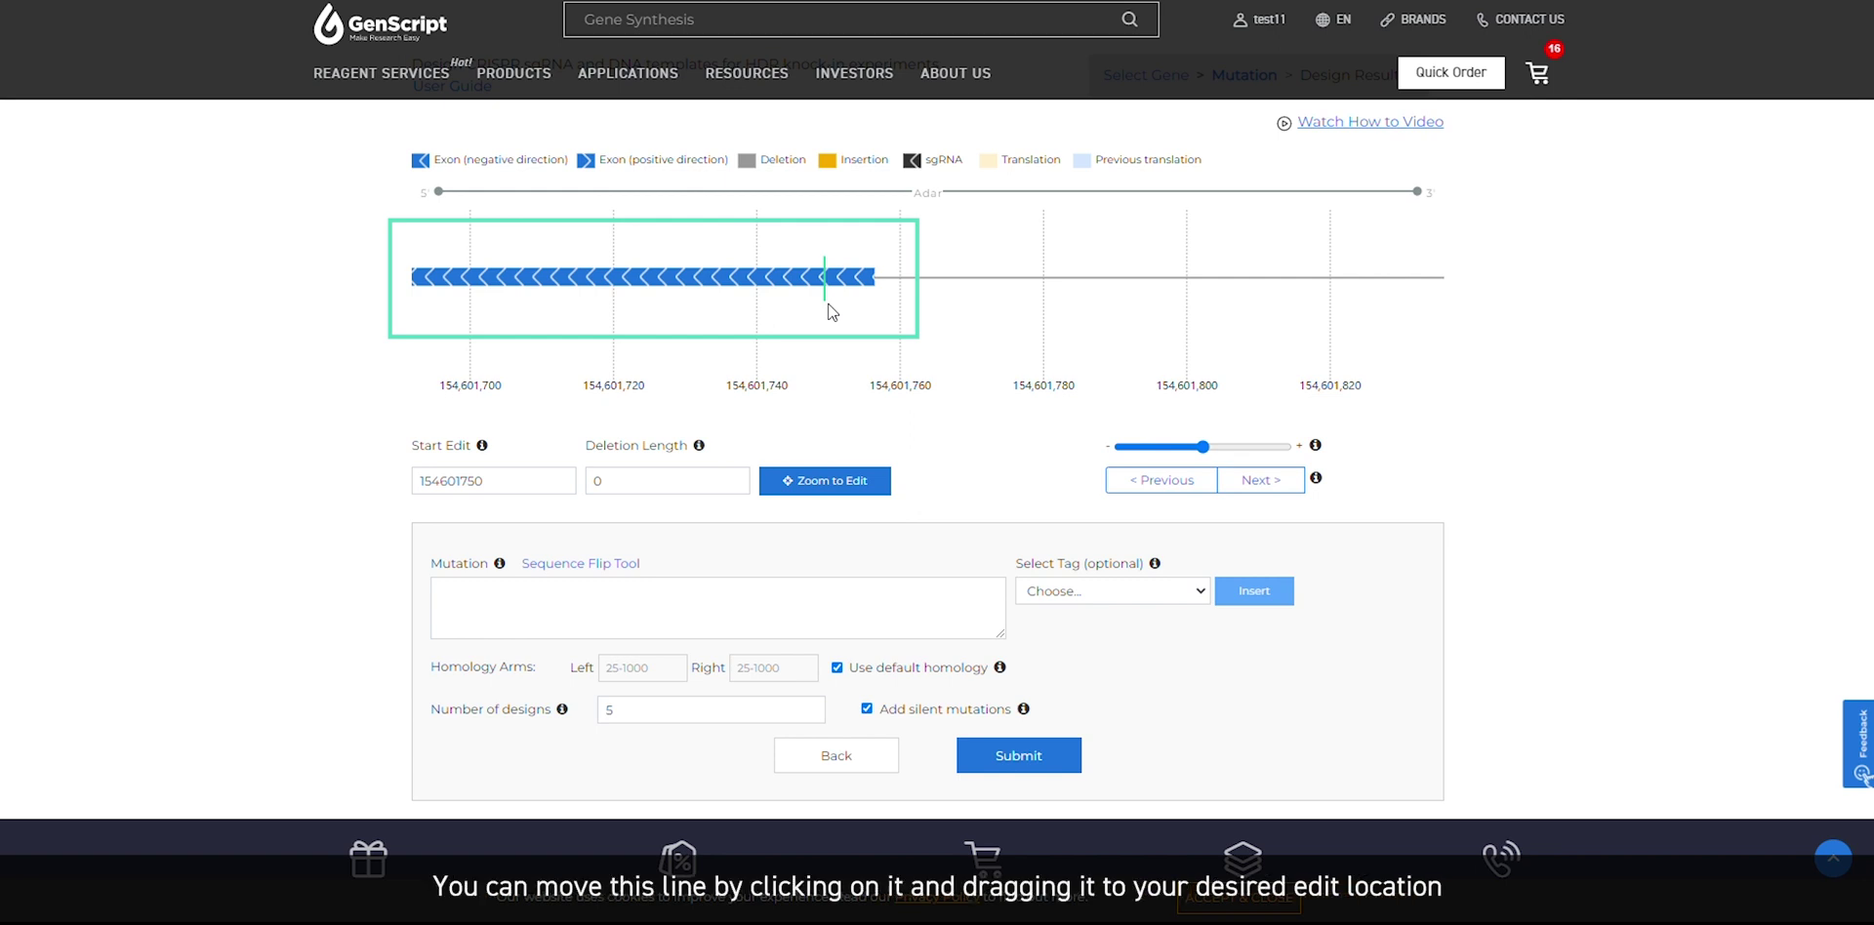
pyautogui.moveTo(831, 308)
pyautogui.mouseDown()
pyautogui.moveTo(552, 308)
pyautogui.moveTo(831, 304)
pyautogui.mouseUp()
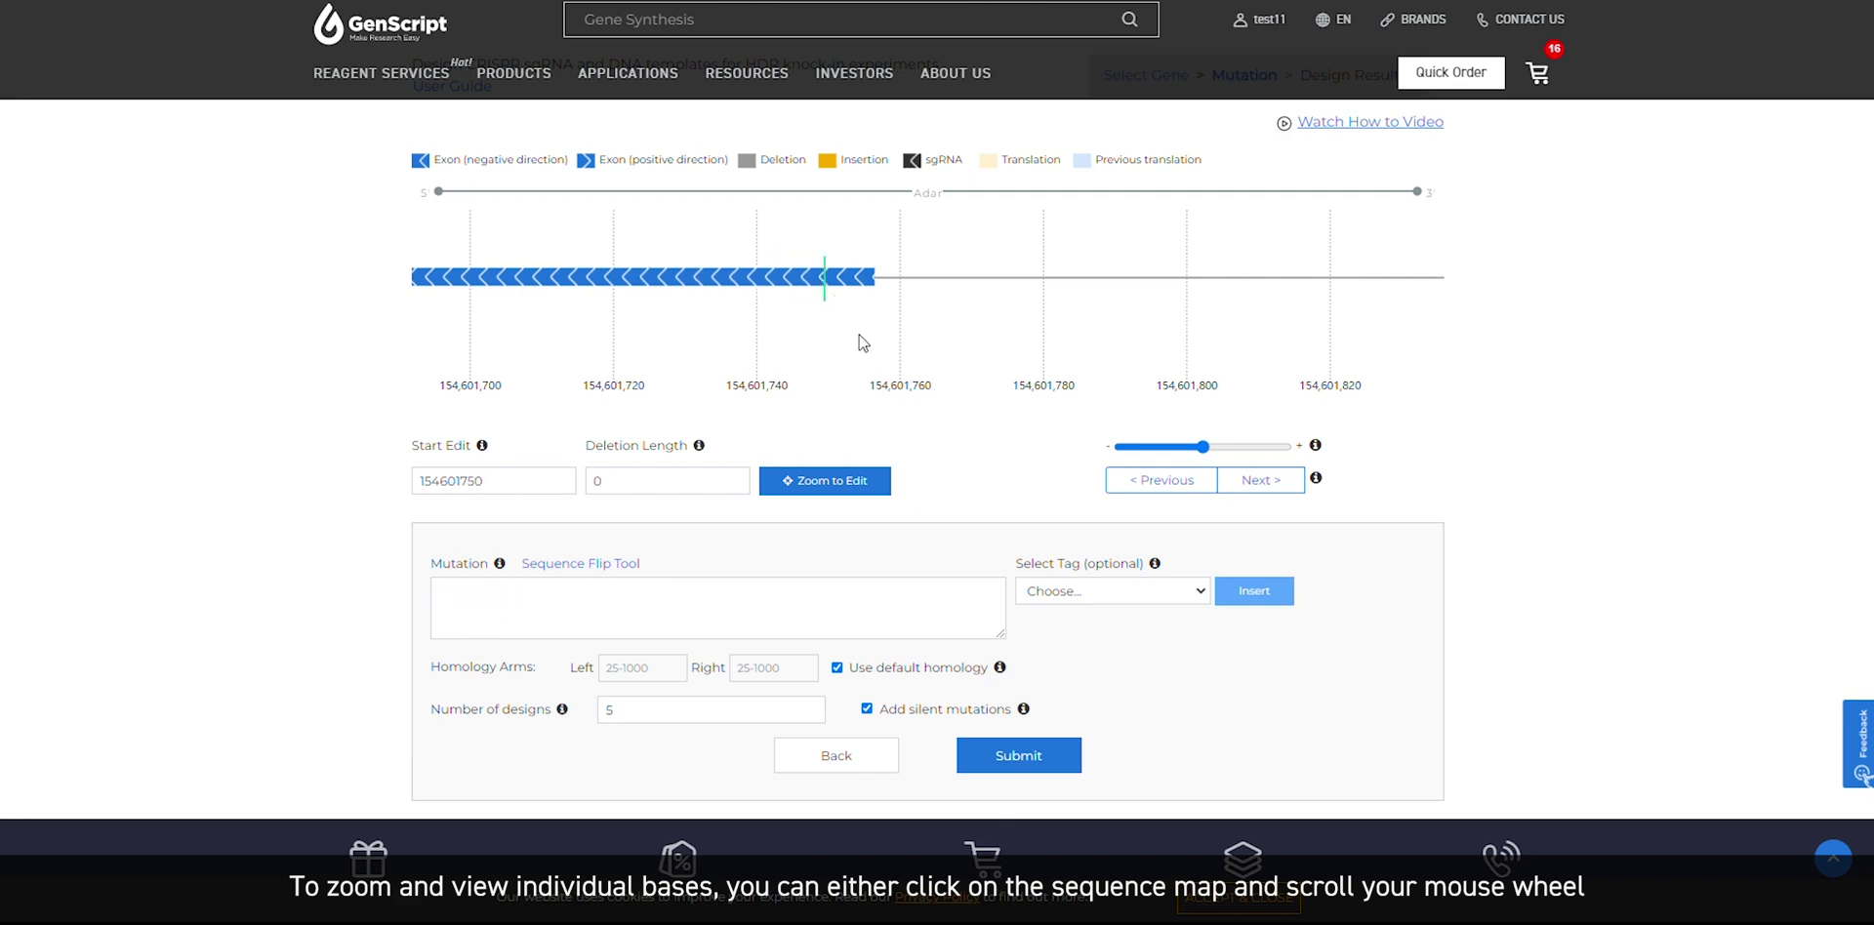
pyautogui.scroll(5, 861, 345)
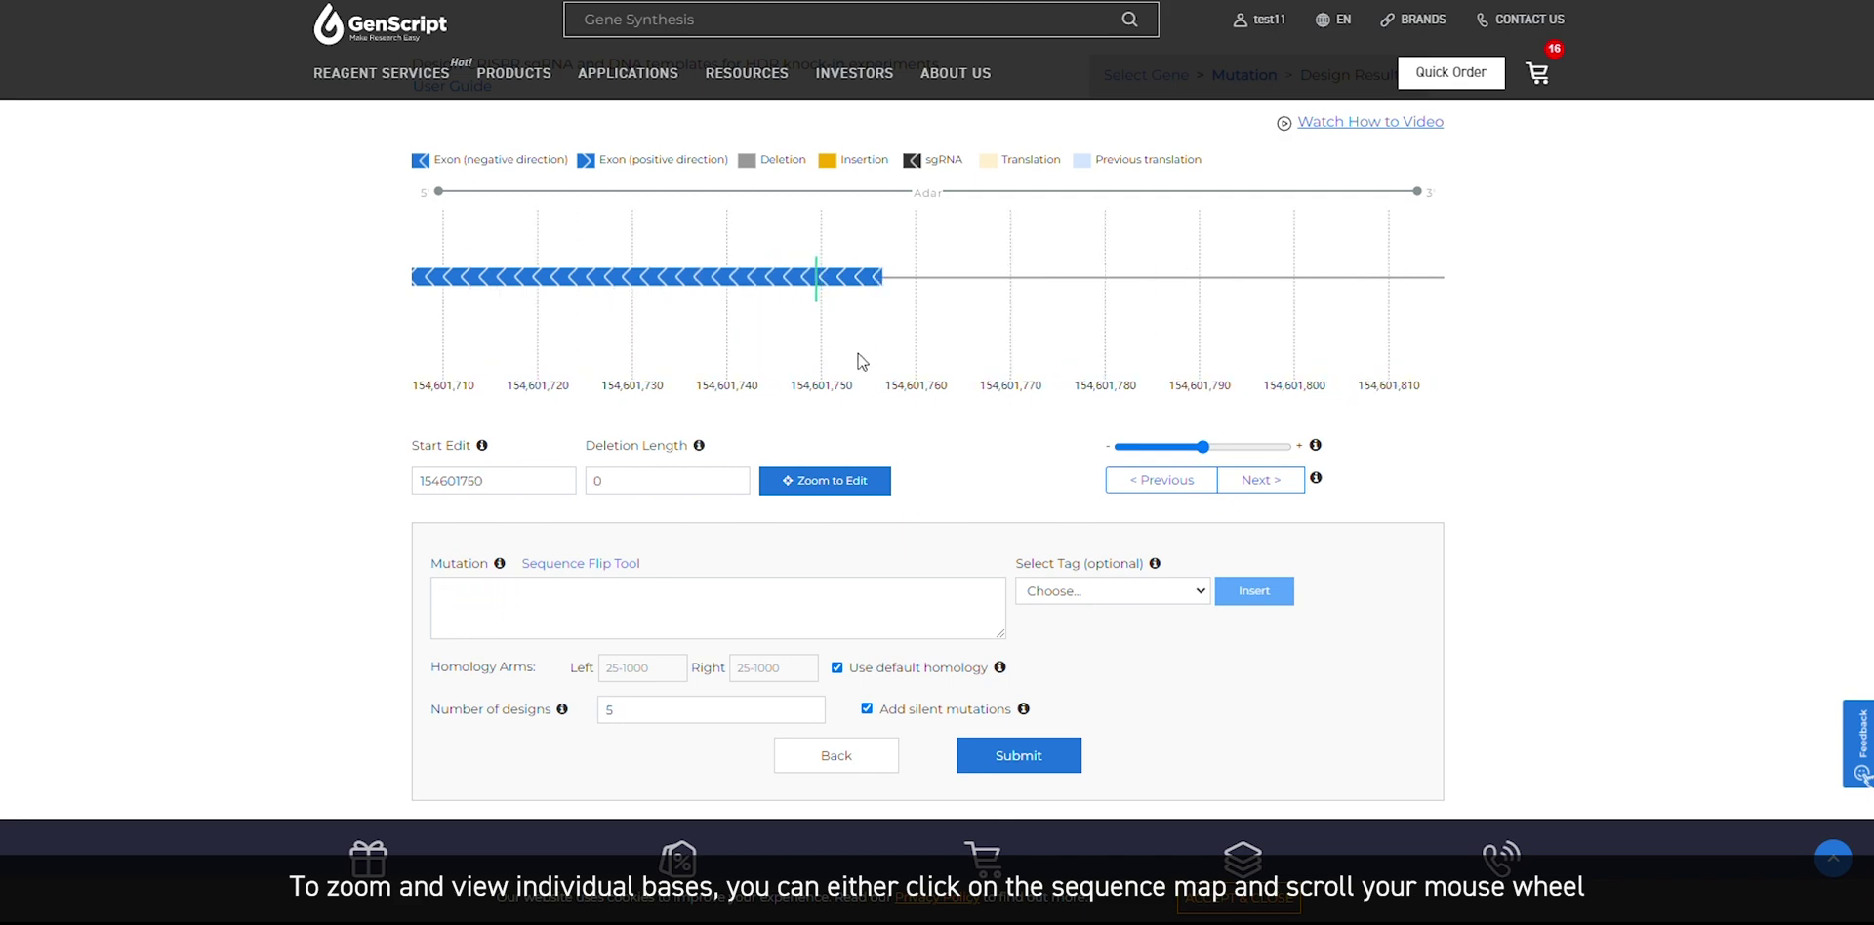
pyautogui.scroll(3, 861, 361)
pyautogui.scroll(-5, 888, 546)
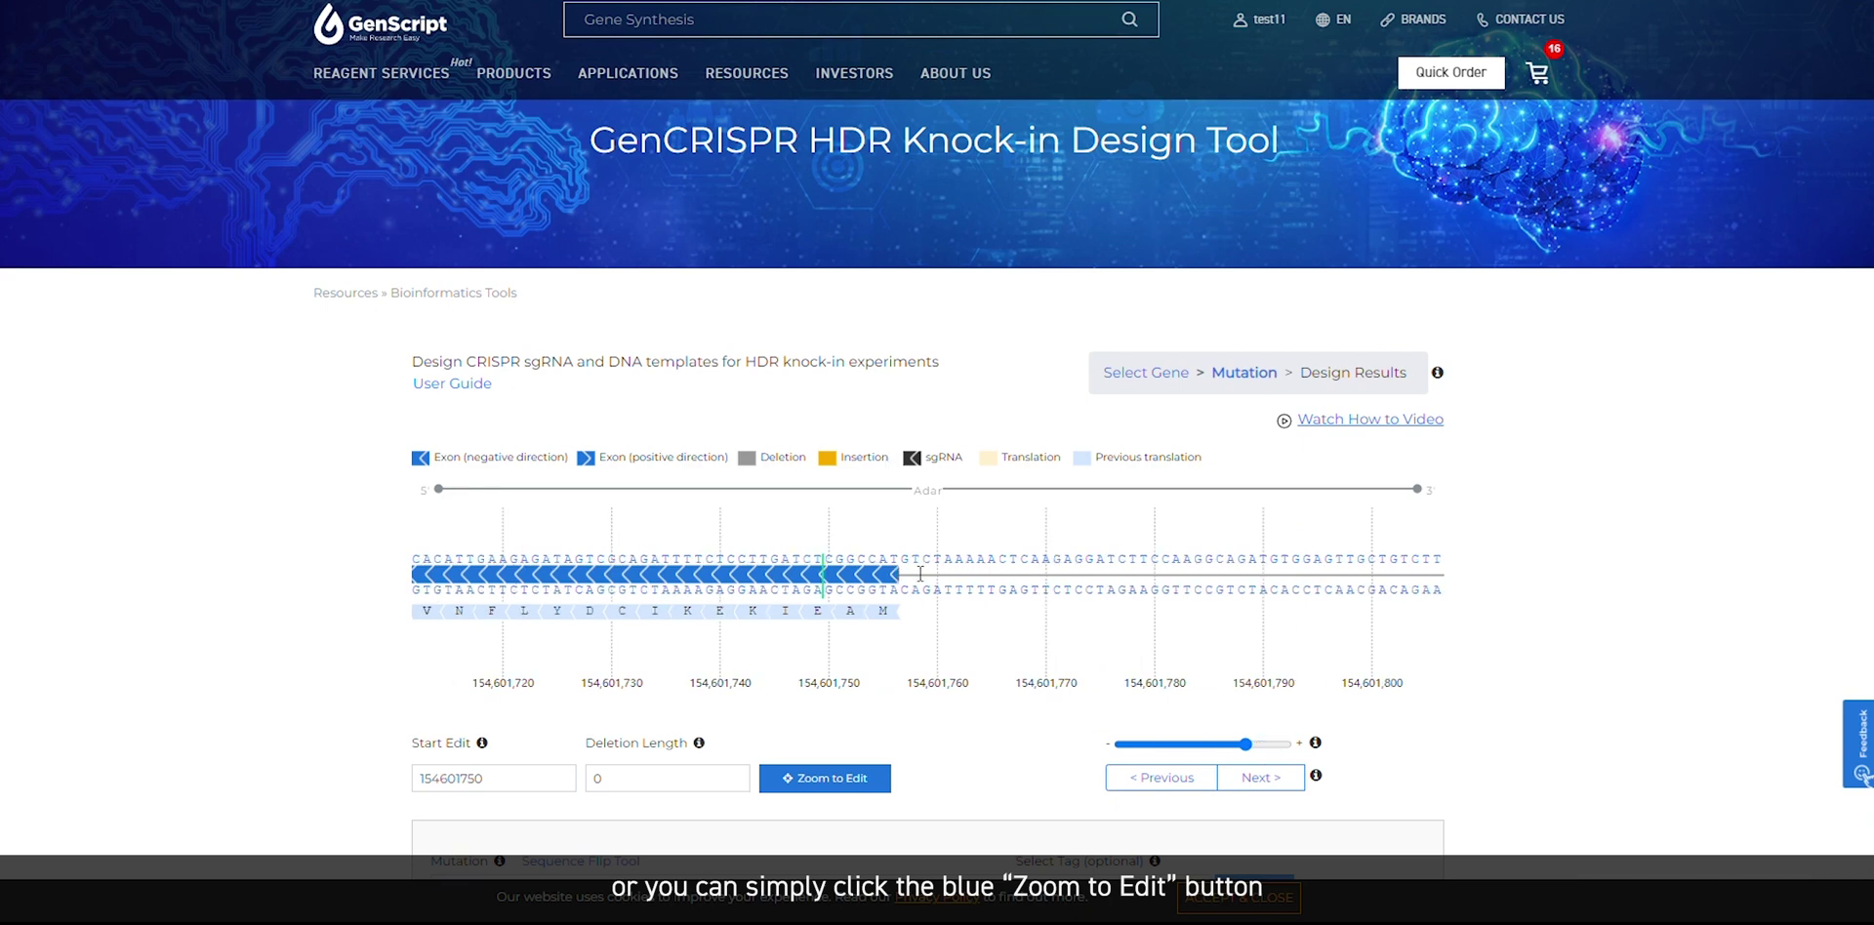
# Zoom to the edit site, start the deletion at 154,601,739 and set its length to 70
pyautogui.click(867, 785)
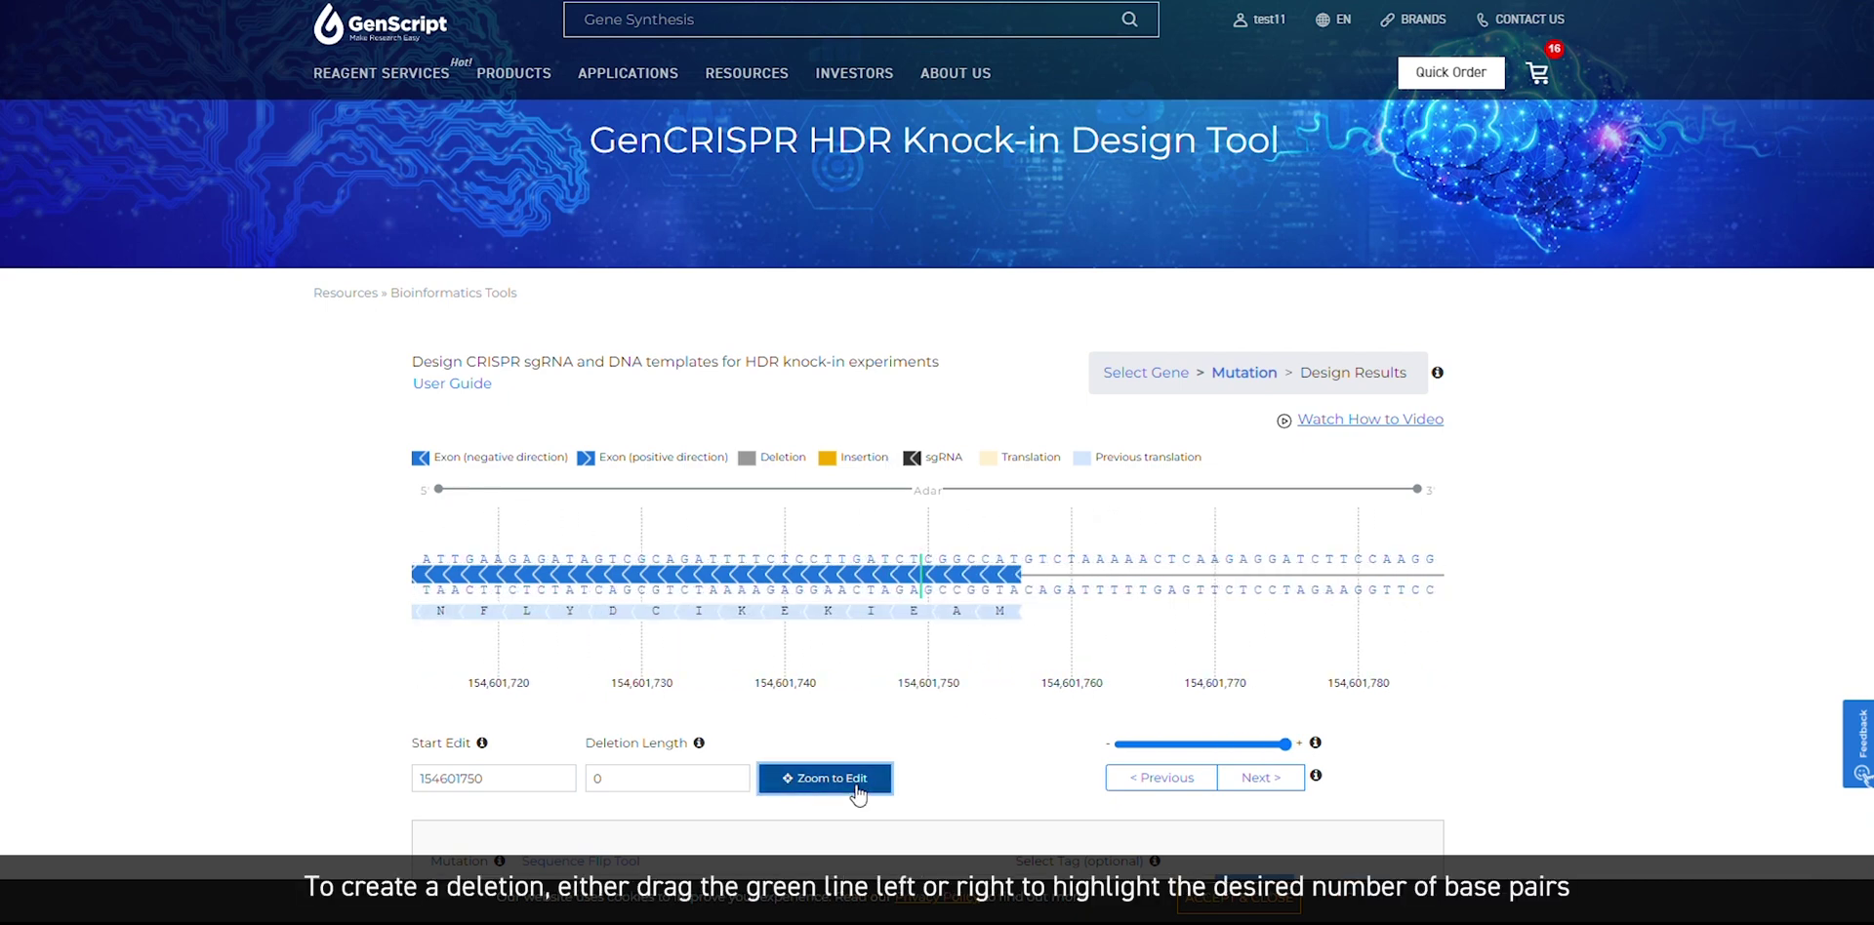
pyautogui.moveTo(923, 586); pyautogui.dragTo(776, 587)
pyautogui.click(669, 778)
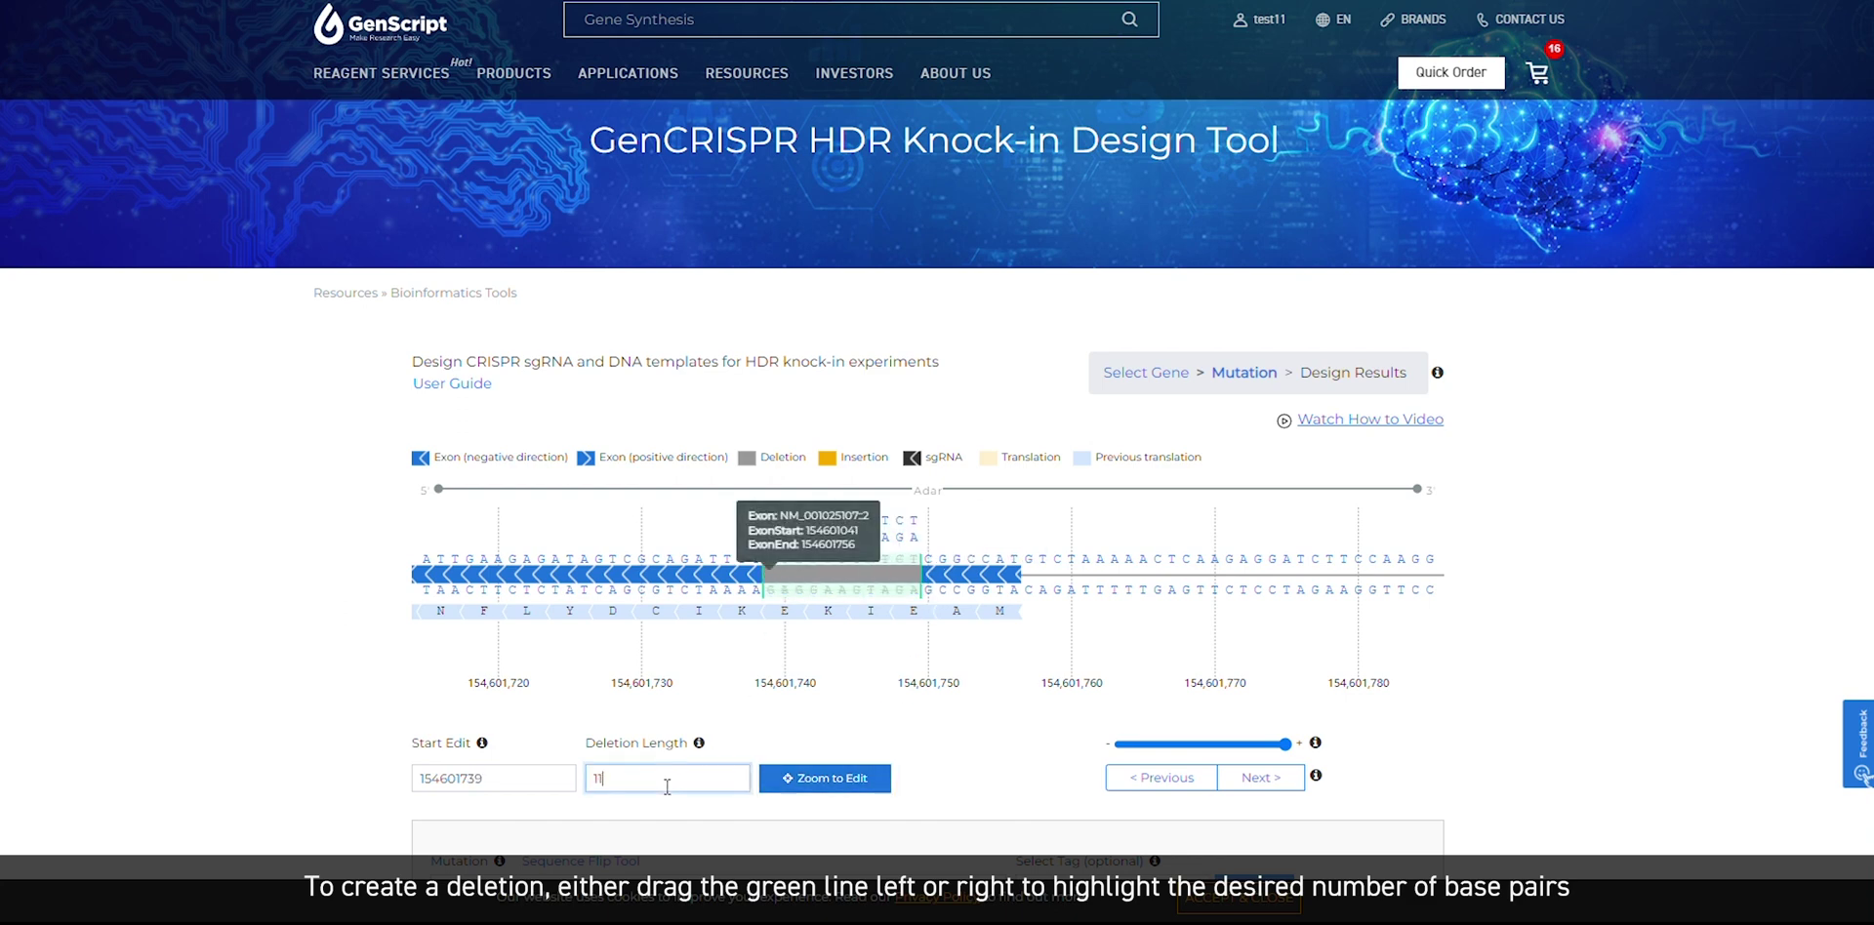
pyautogui.doubleClick(667, 766)
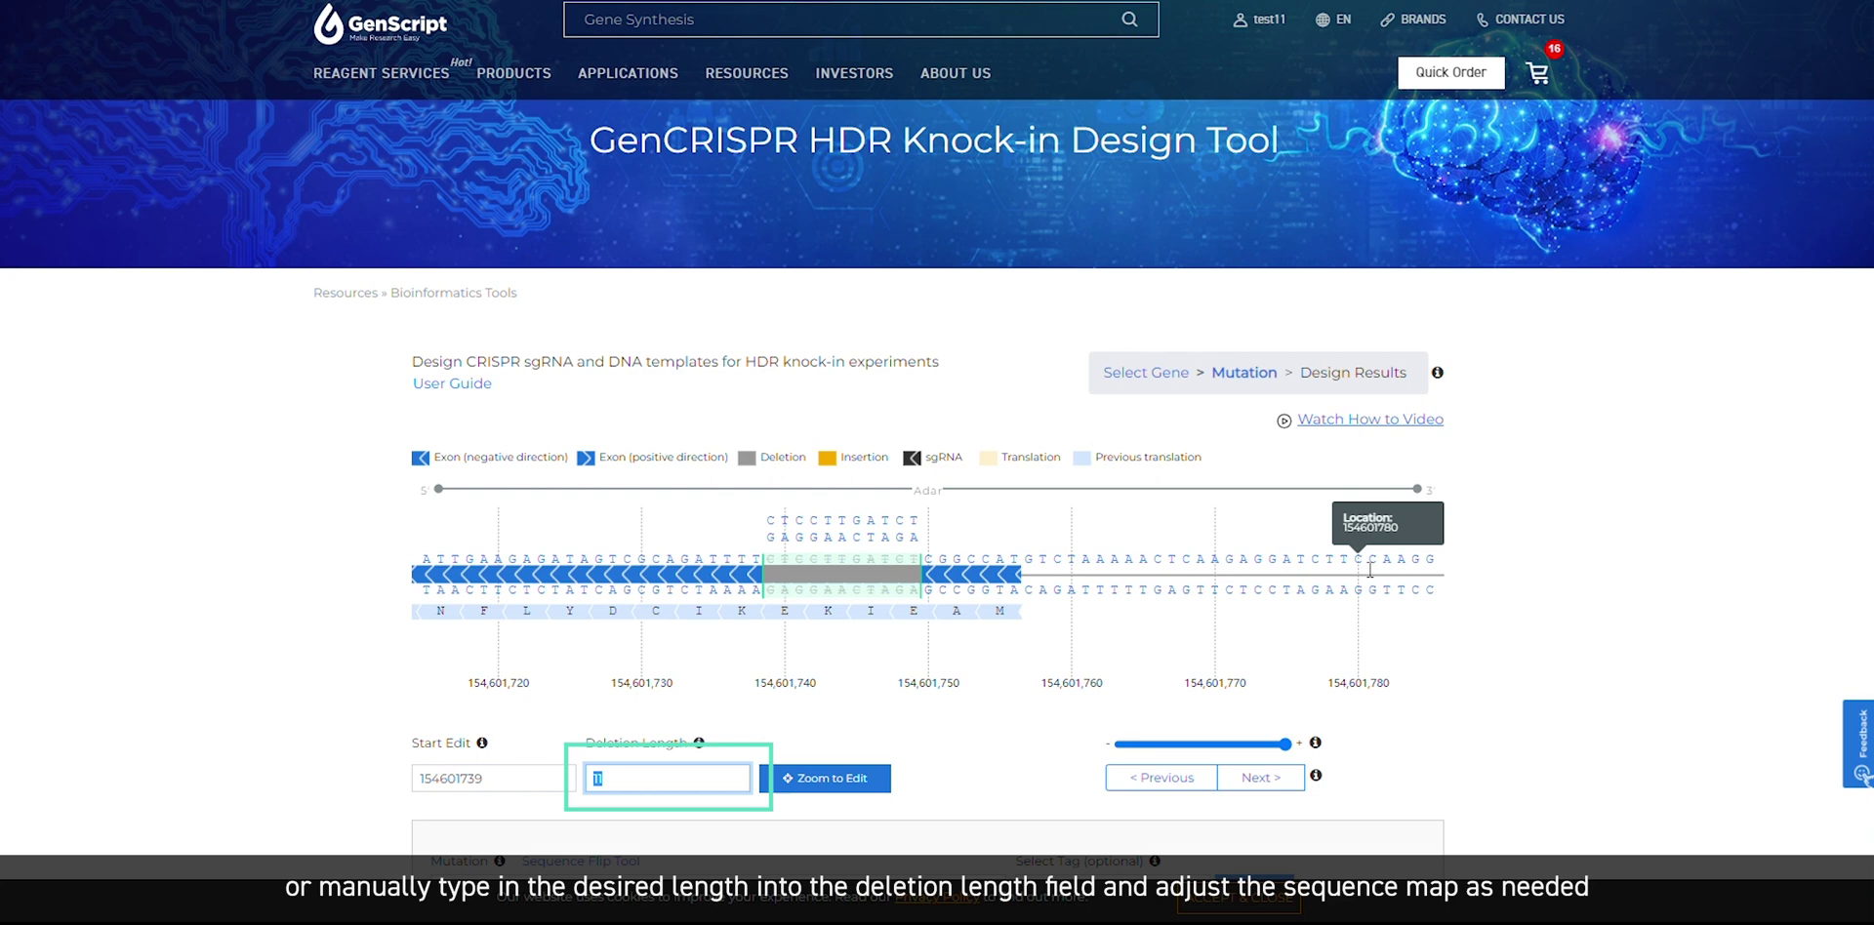
pyautogui.write('70')
pyautogui.click(1794, 603)
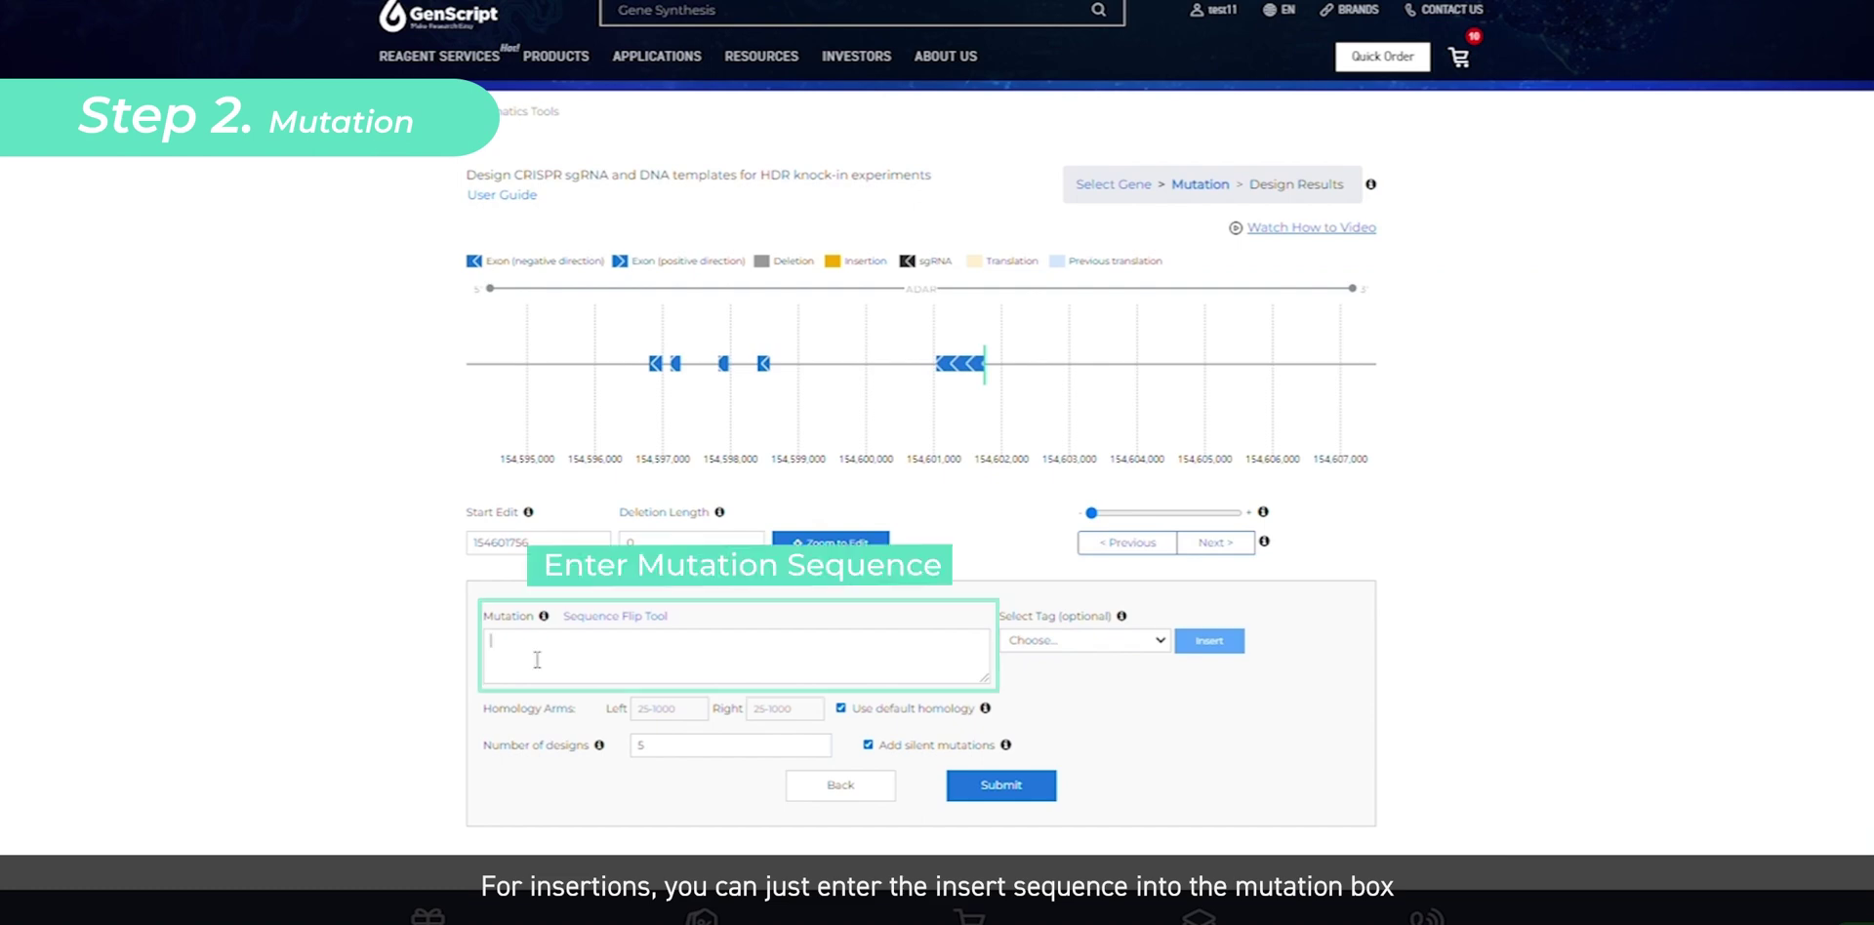
# Enter the insertion sequence with its first base changed from C to G, using the Sequence Flip Tool
pyautogui.click(536, 660)
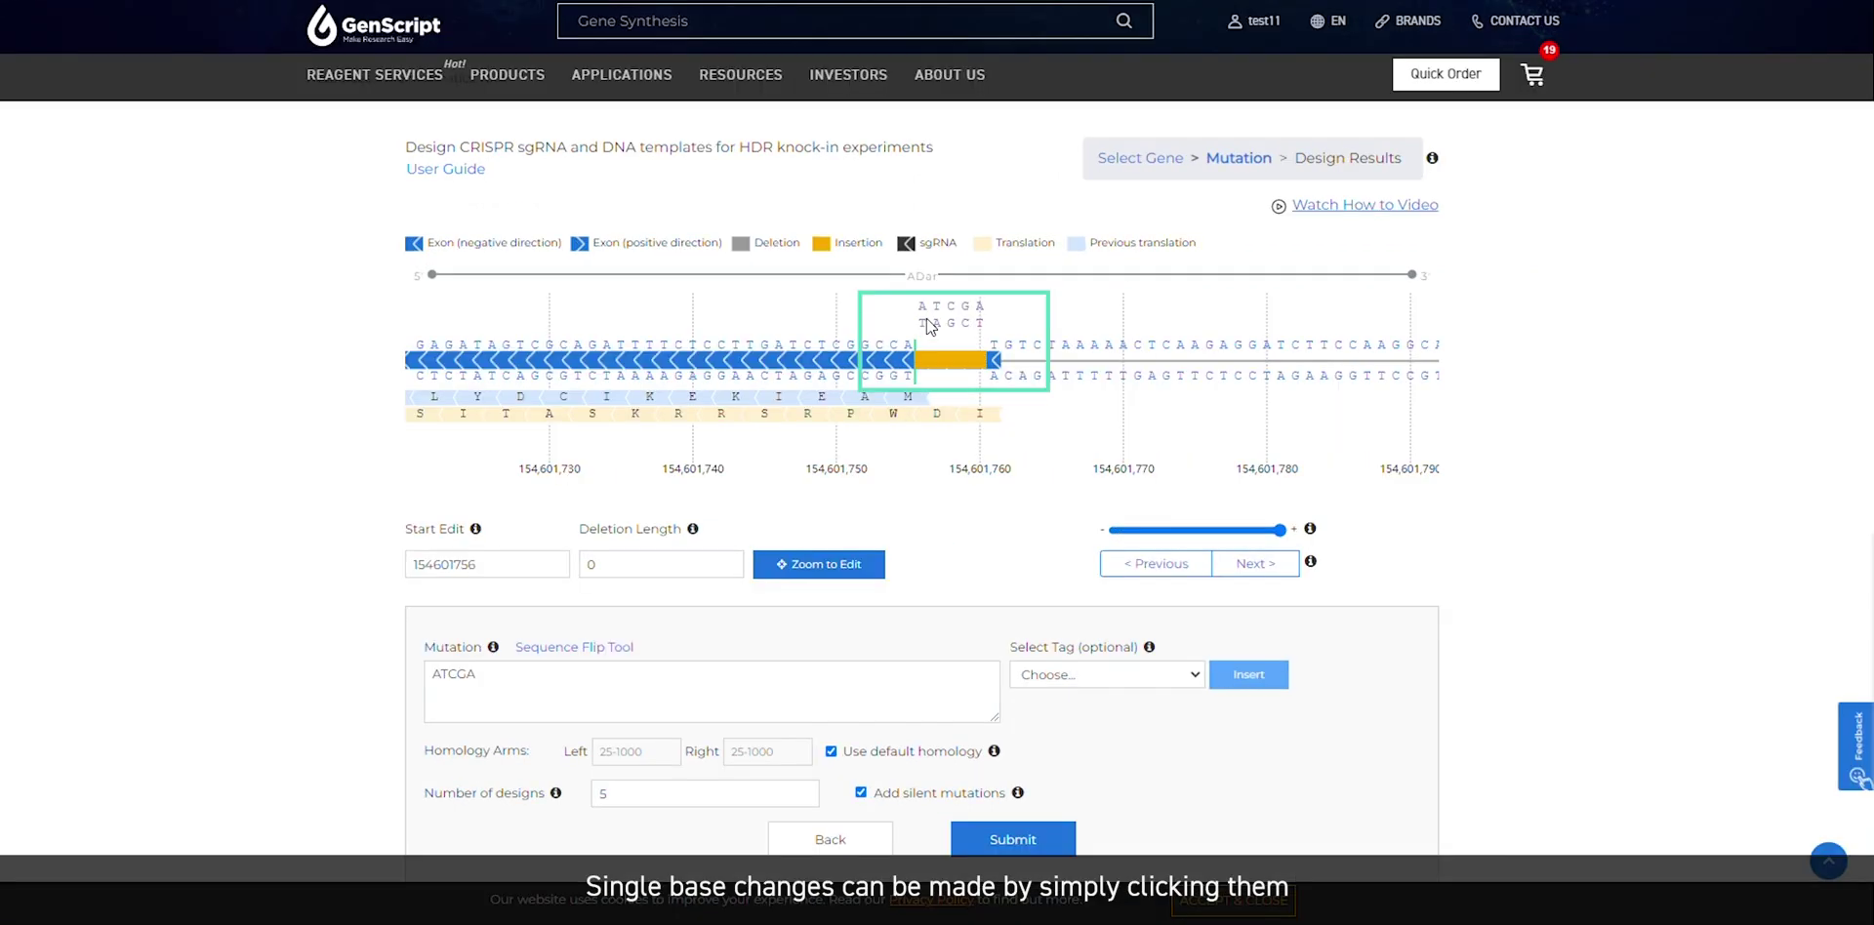
pyautogui.click(926, 307)
pyautogui.click(930, 308)
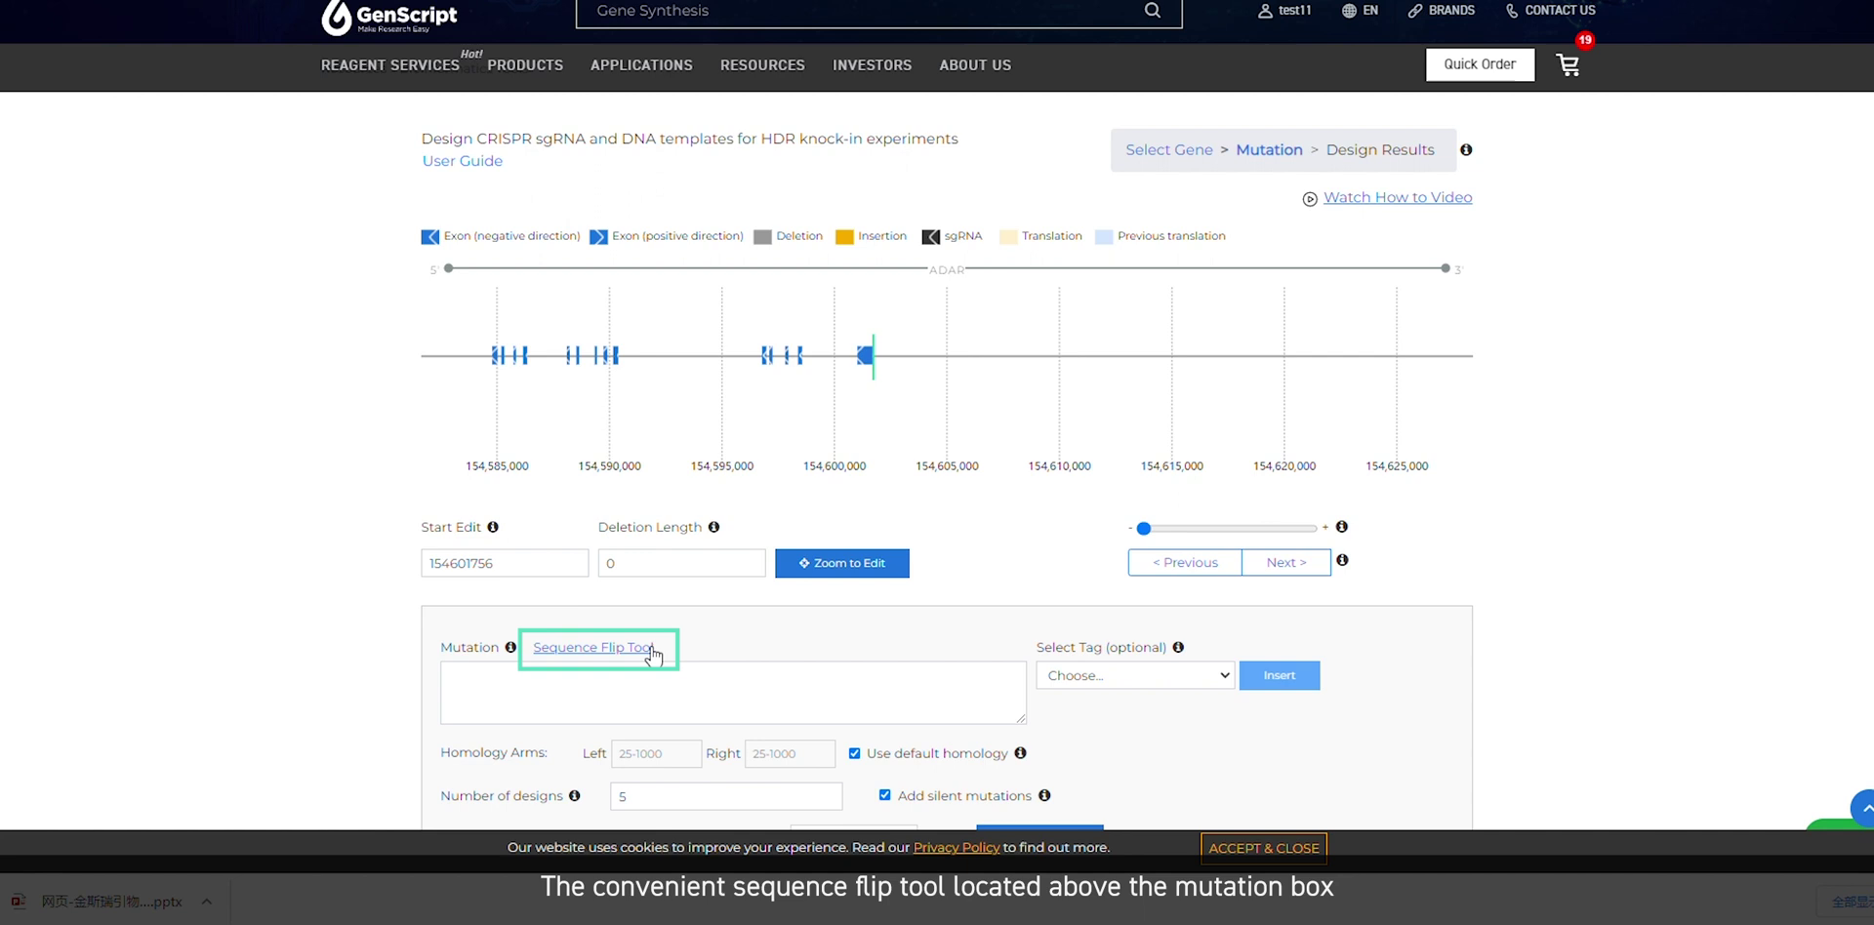
pyautogui.click(650, 652)
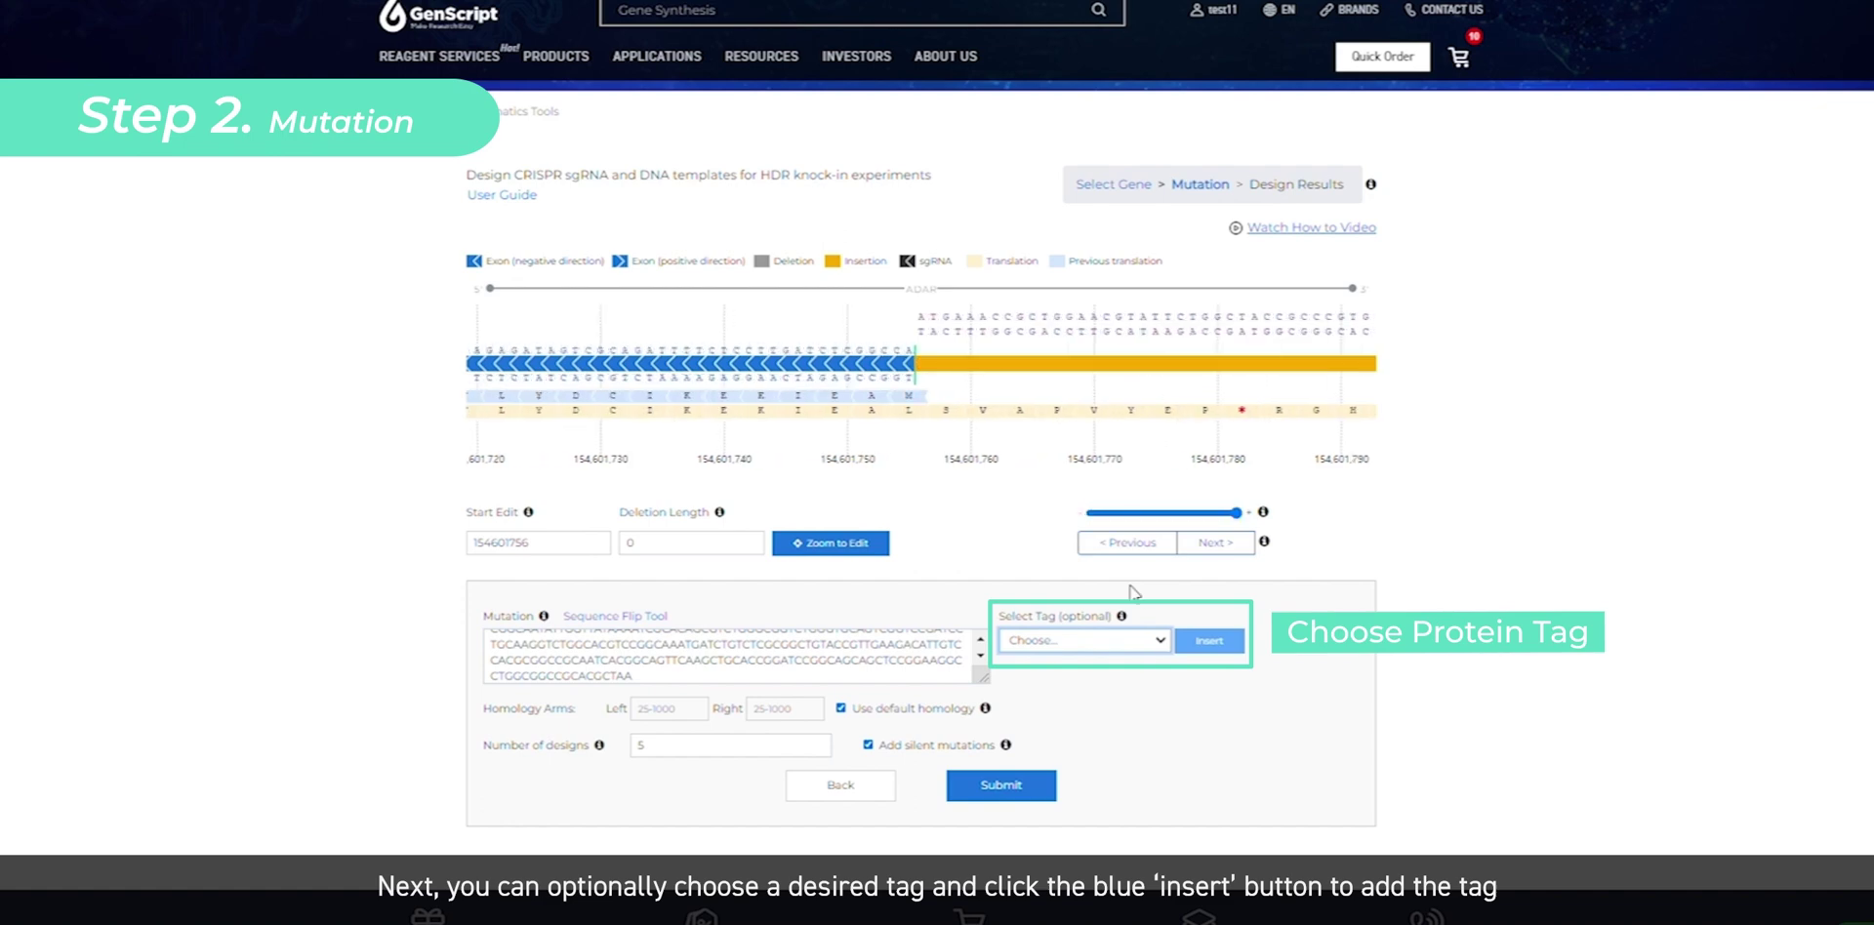
# Insert the eGFP (- strand) tag, set a custom 100-base left homology arm, and generate designs
pyautogui.press('Down')
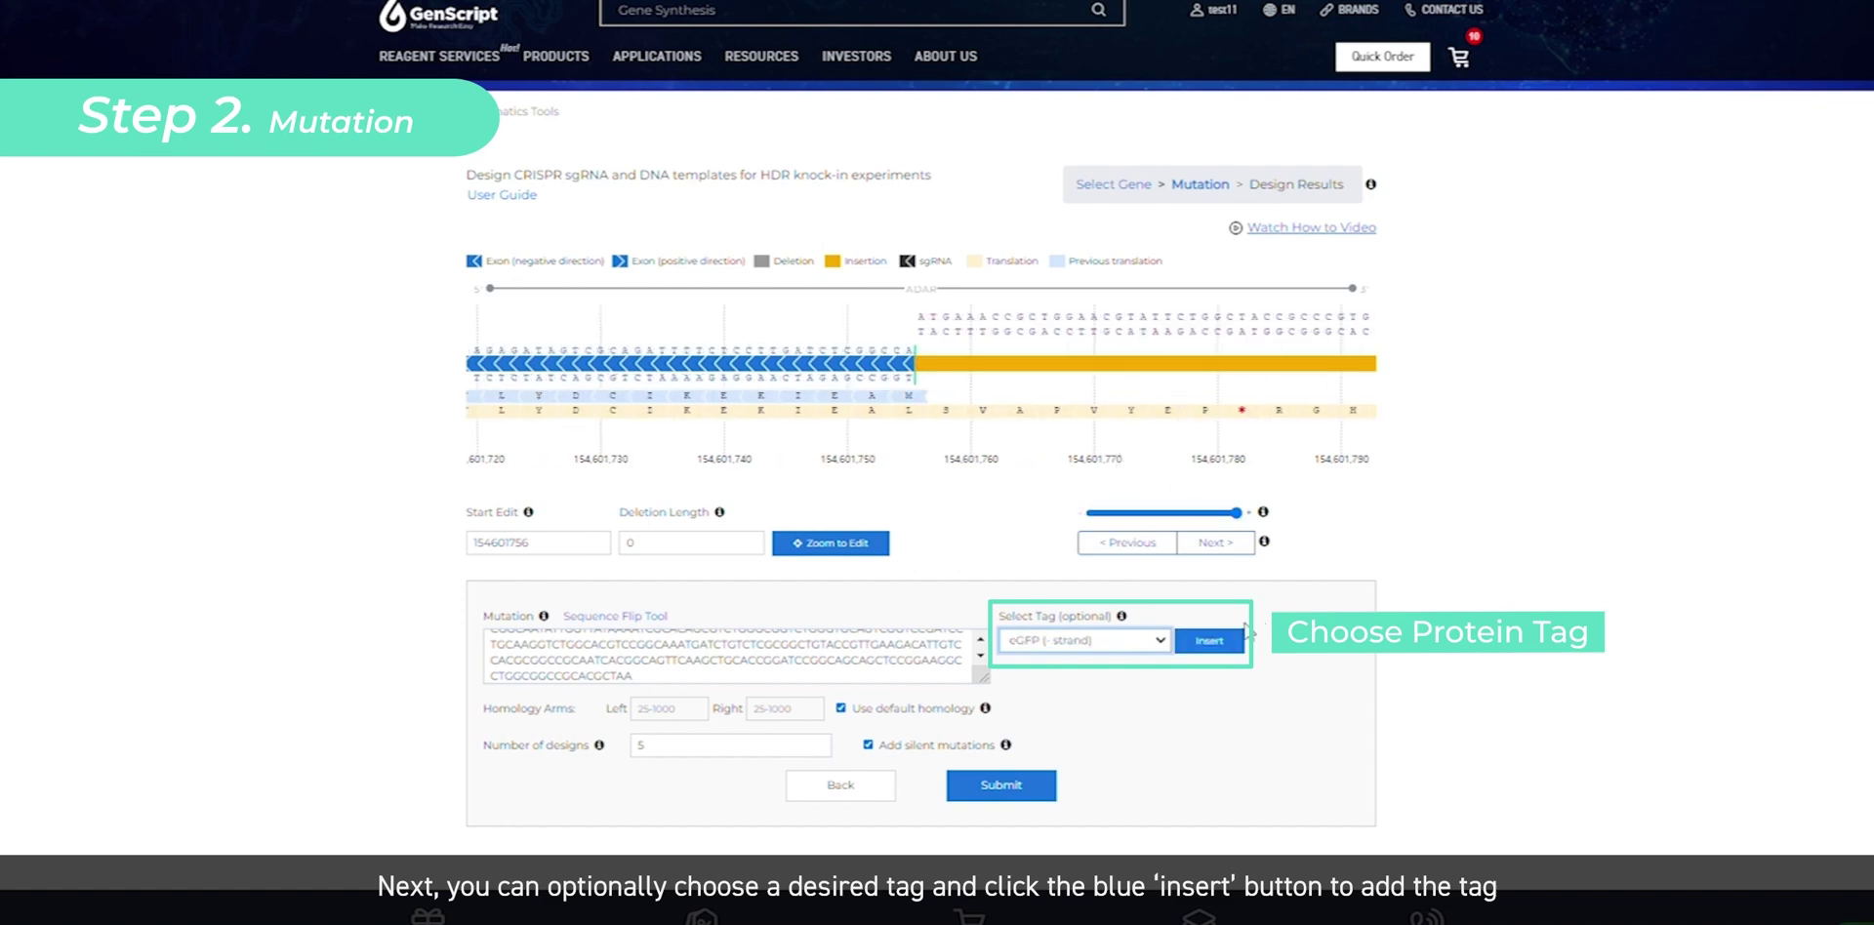
pyautogui.click(1209, 640)
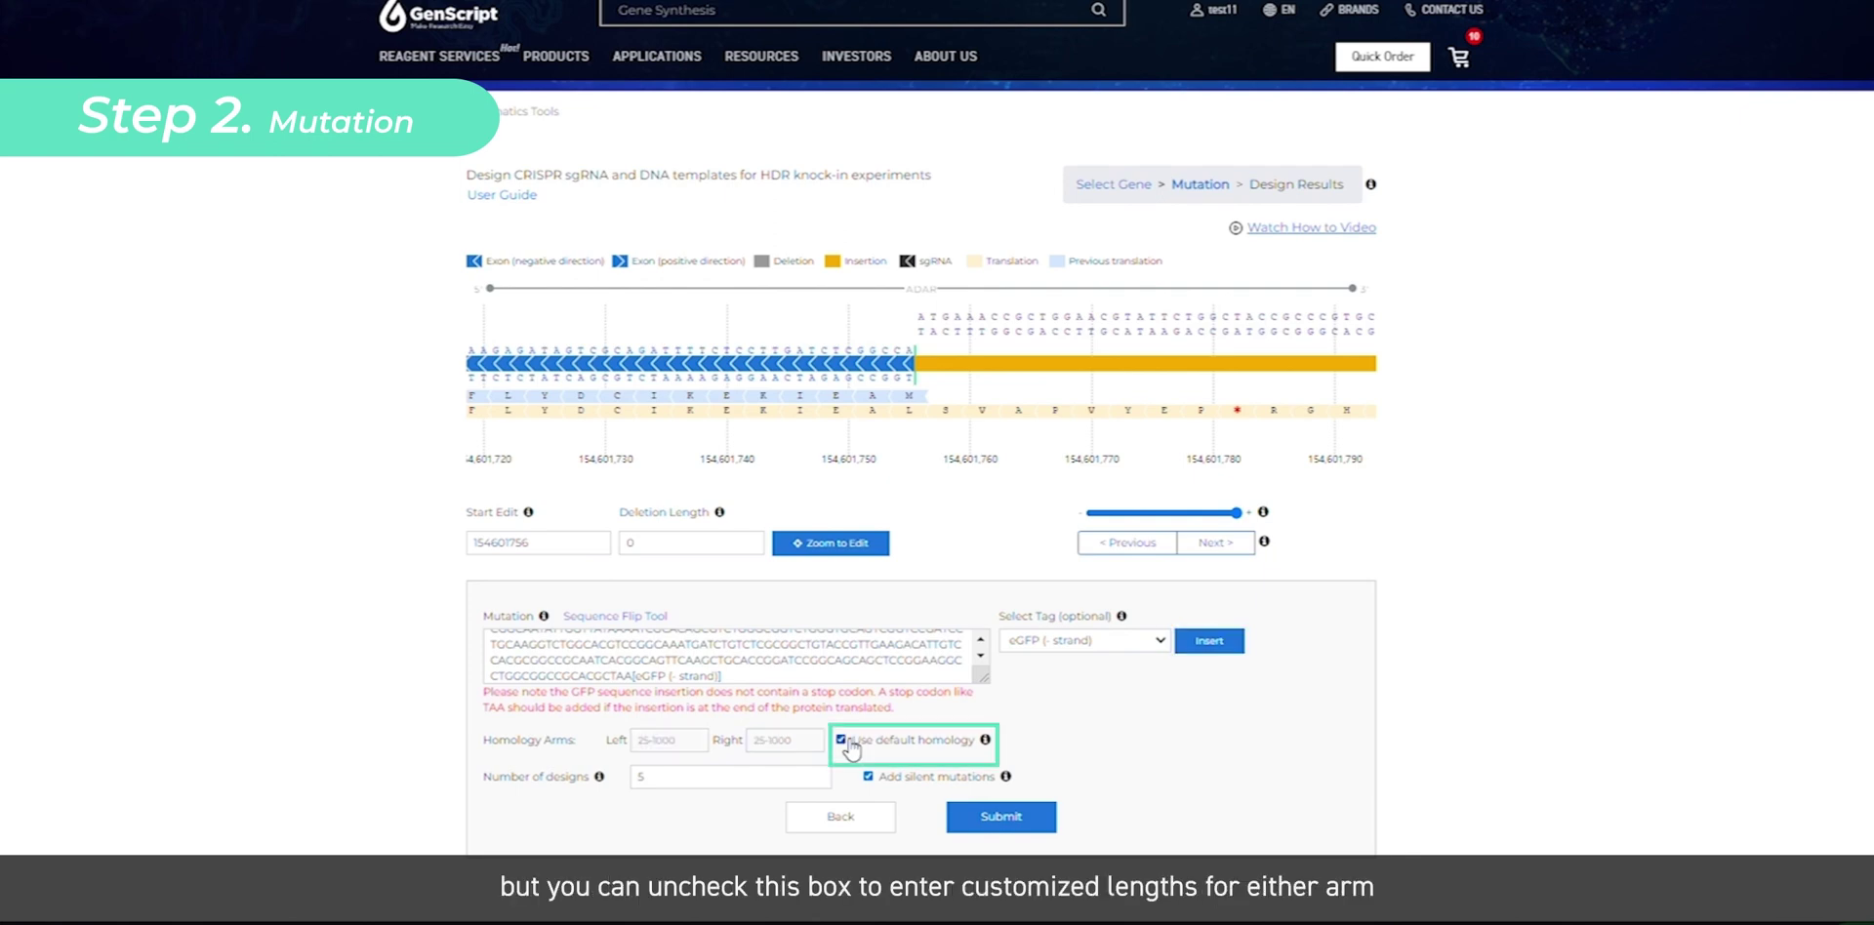
pyautogui.click(840, 739)
pyautogui.click(653, 740)
pyautogui.write('100')
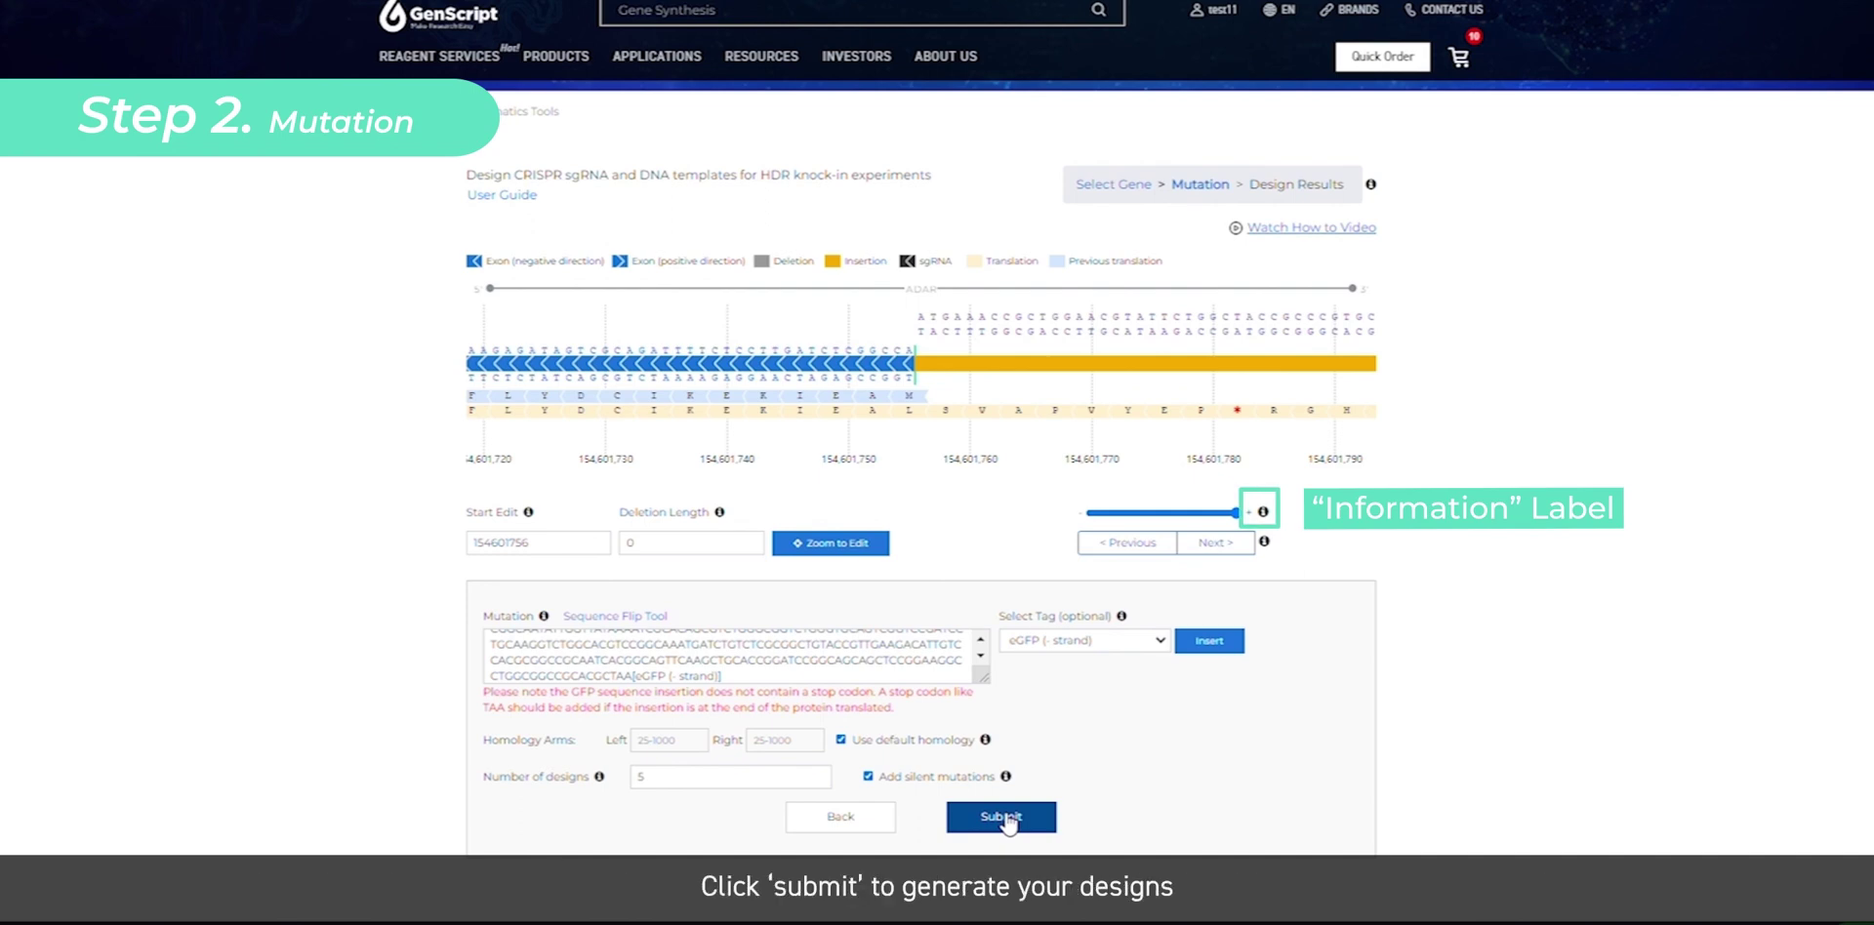
pyautogui.click(1005, 819)
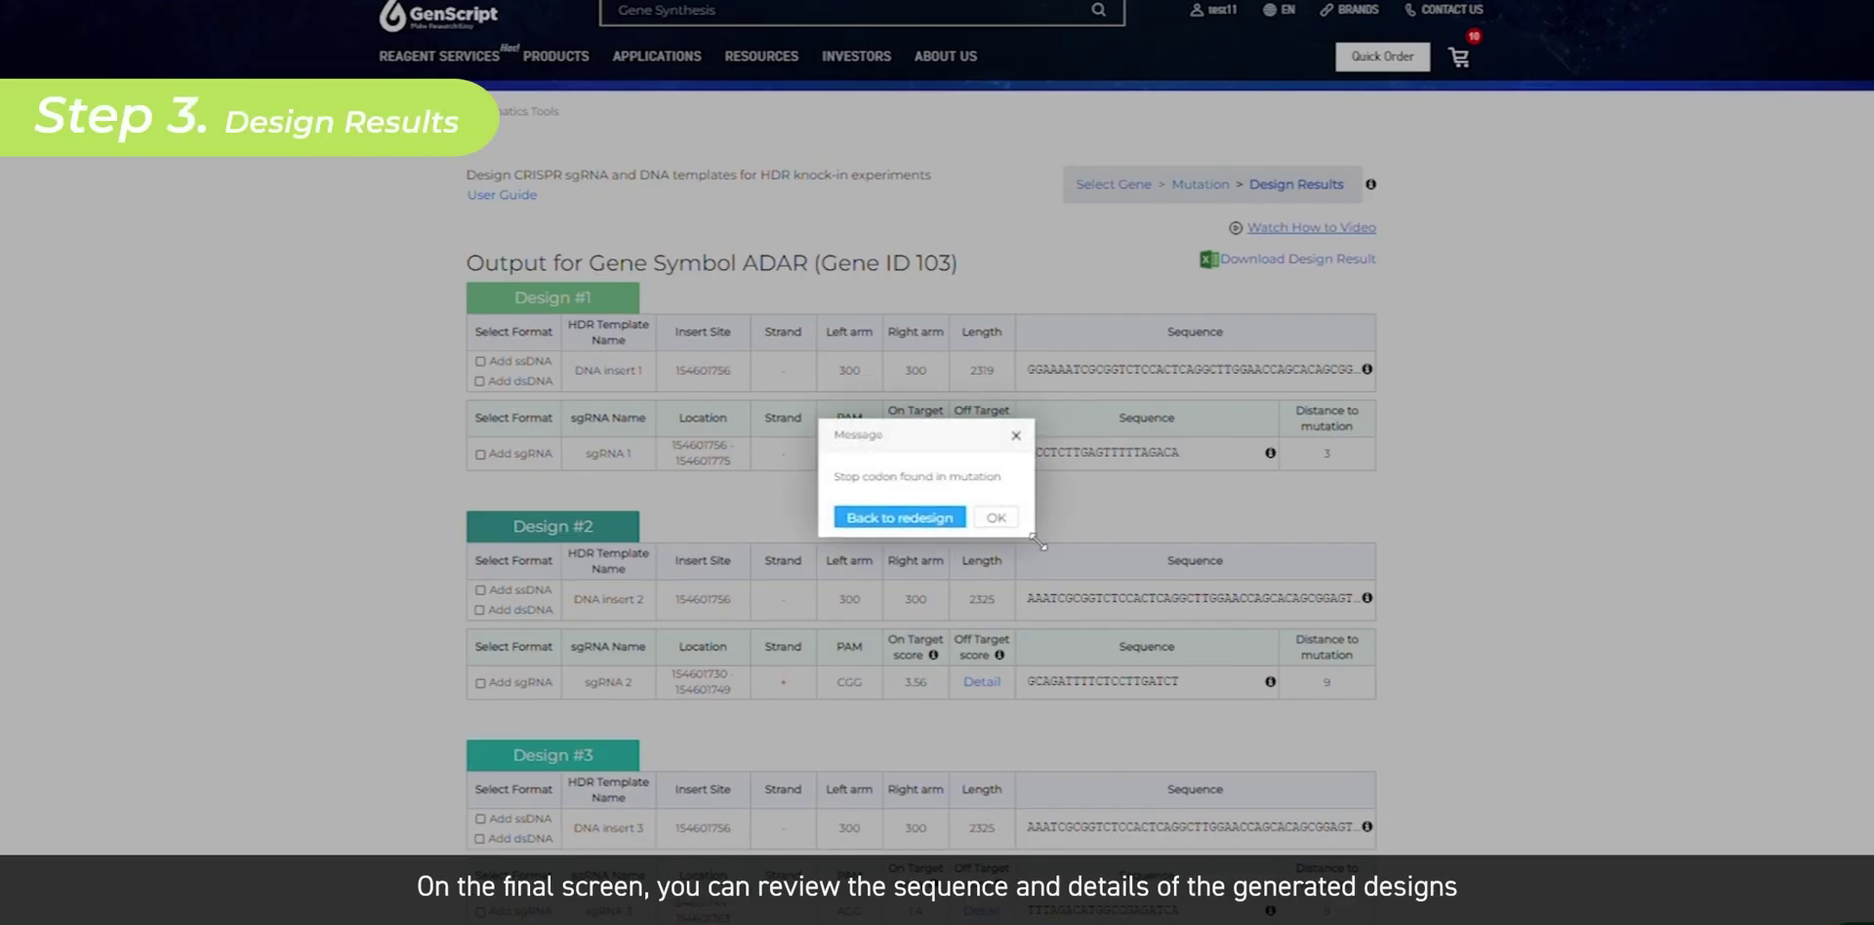
# Dismiss the stop-codon warning and tick ssDNA, dsDNA and sgRNA under Design #1
pyautogui.click(996, 519)
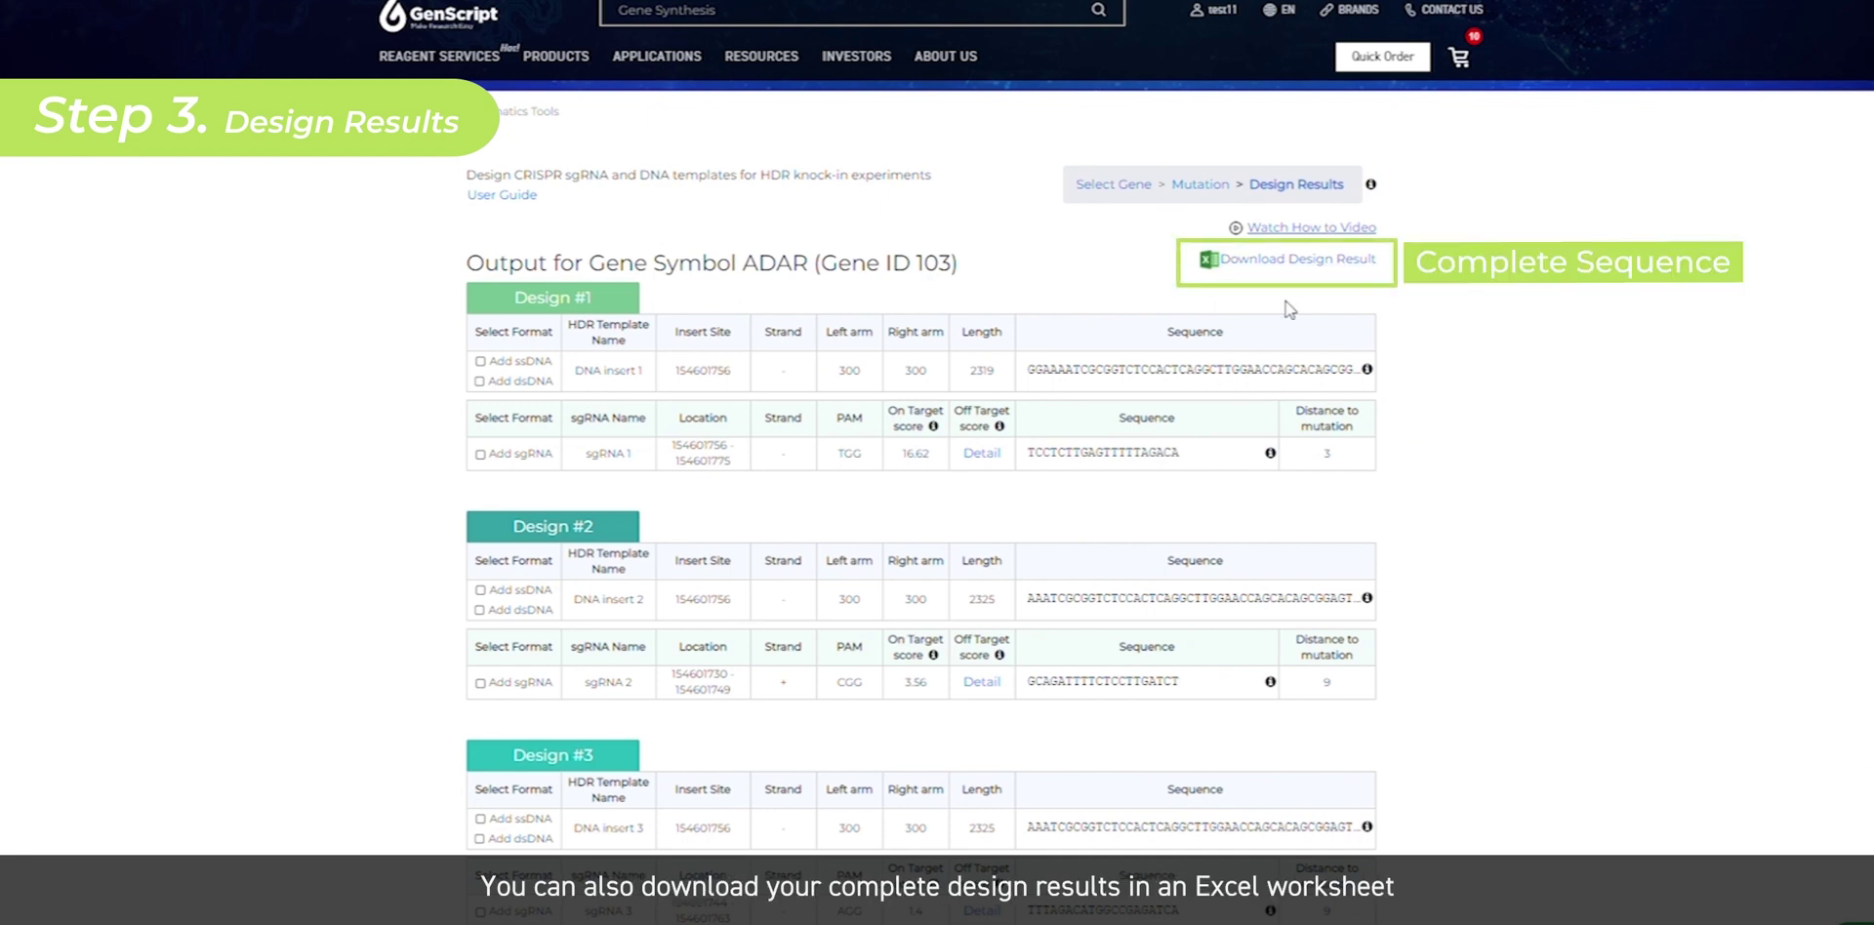
pyautogui.click(481, 362)
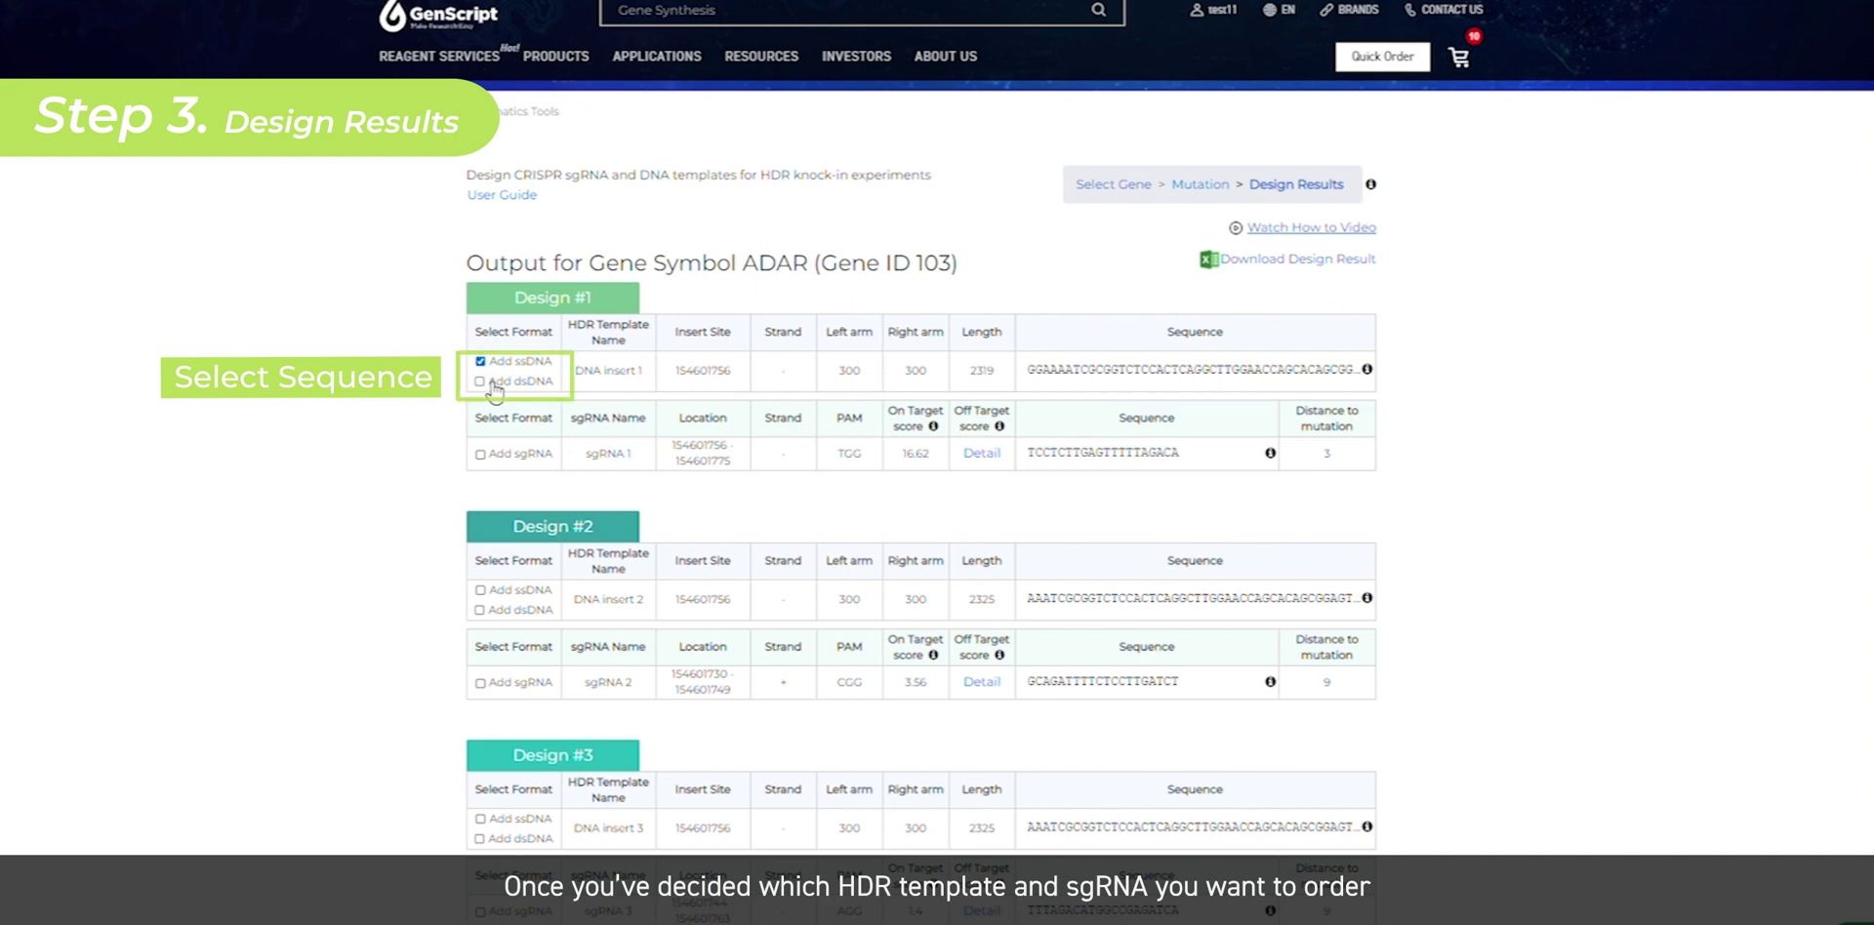
pyautogui.click(492, 383)
pyautogui.click(486, 457)
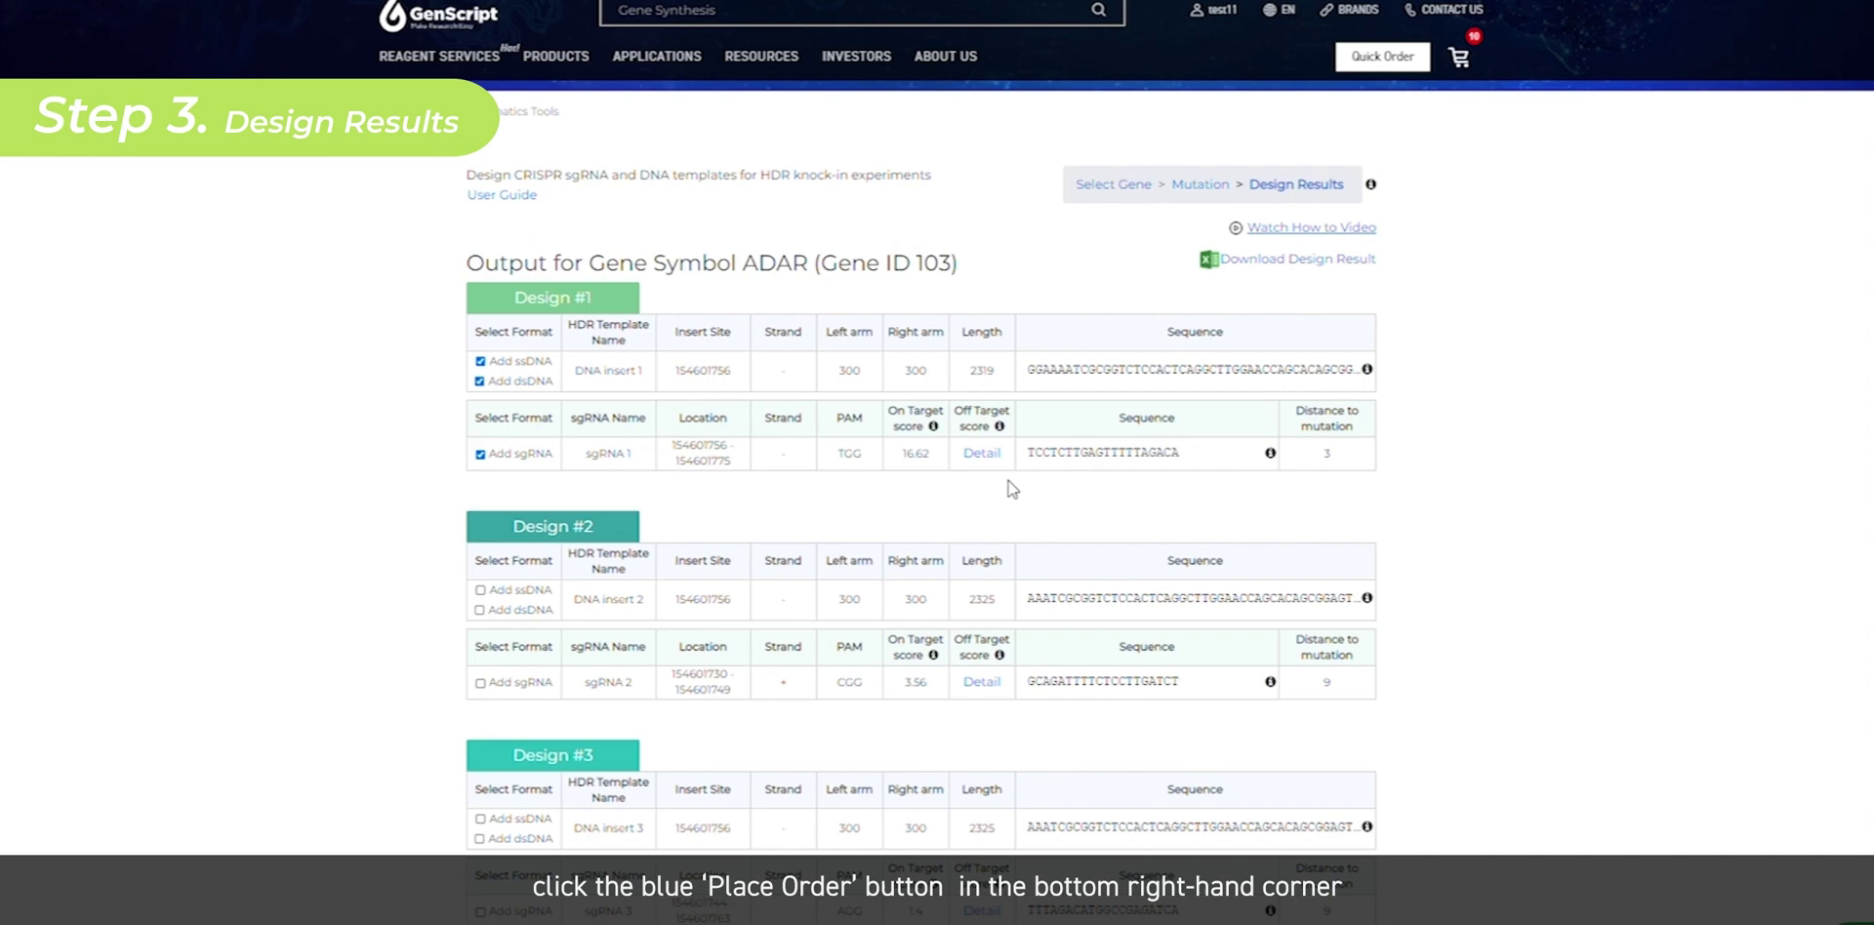
pyautogui.scroll(-8, 1011, 488)
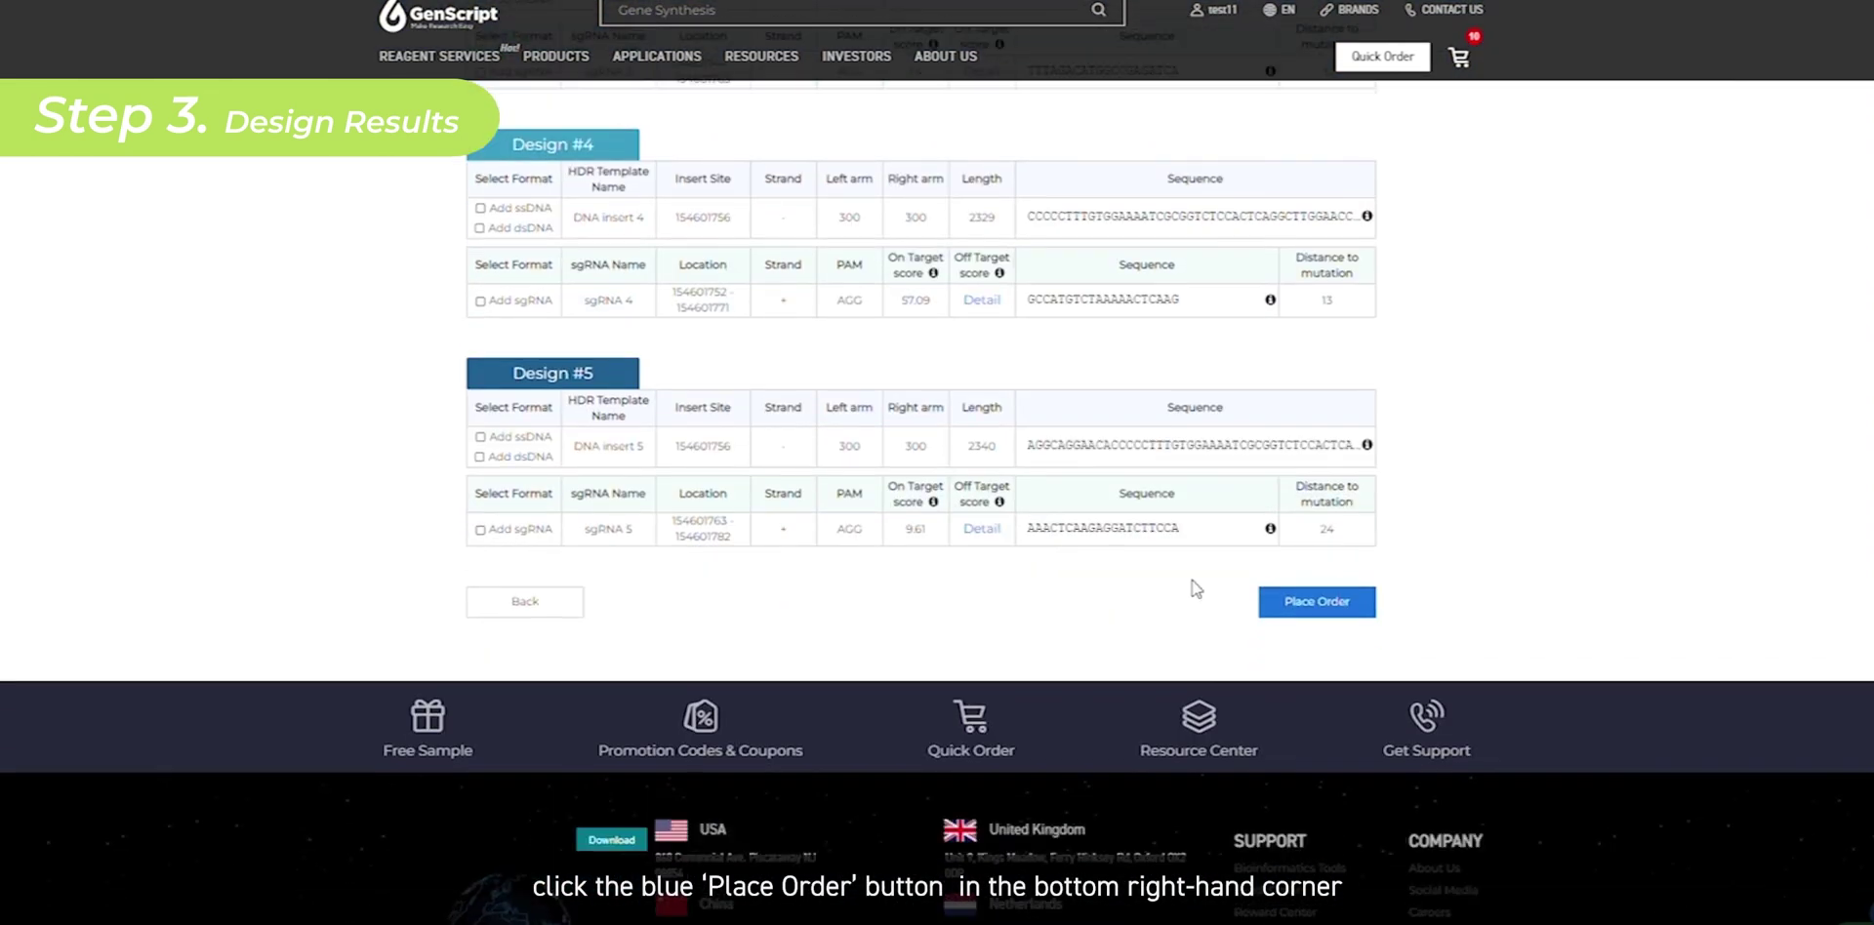
# Place the order with ssDNA at 3 µg freeze dried, dsDNA at 50 µg, and 2 nmol sgRNA
pyautogui.click(1331, 610)
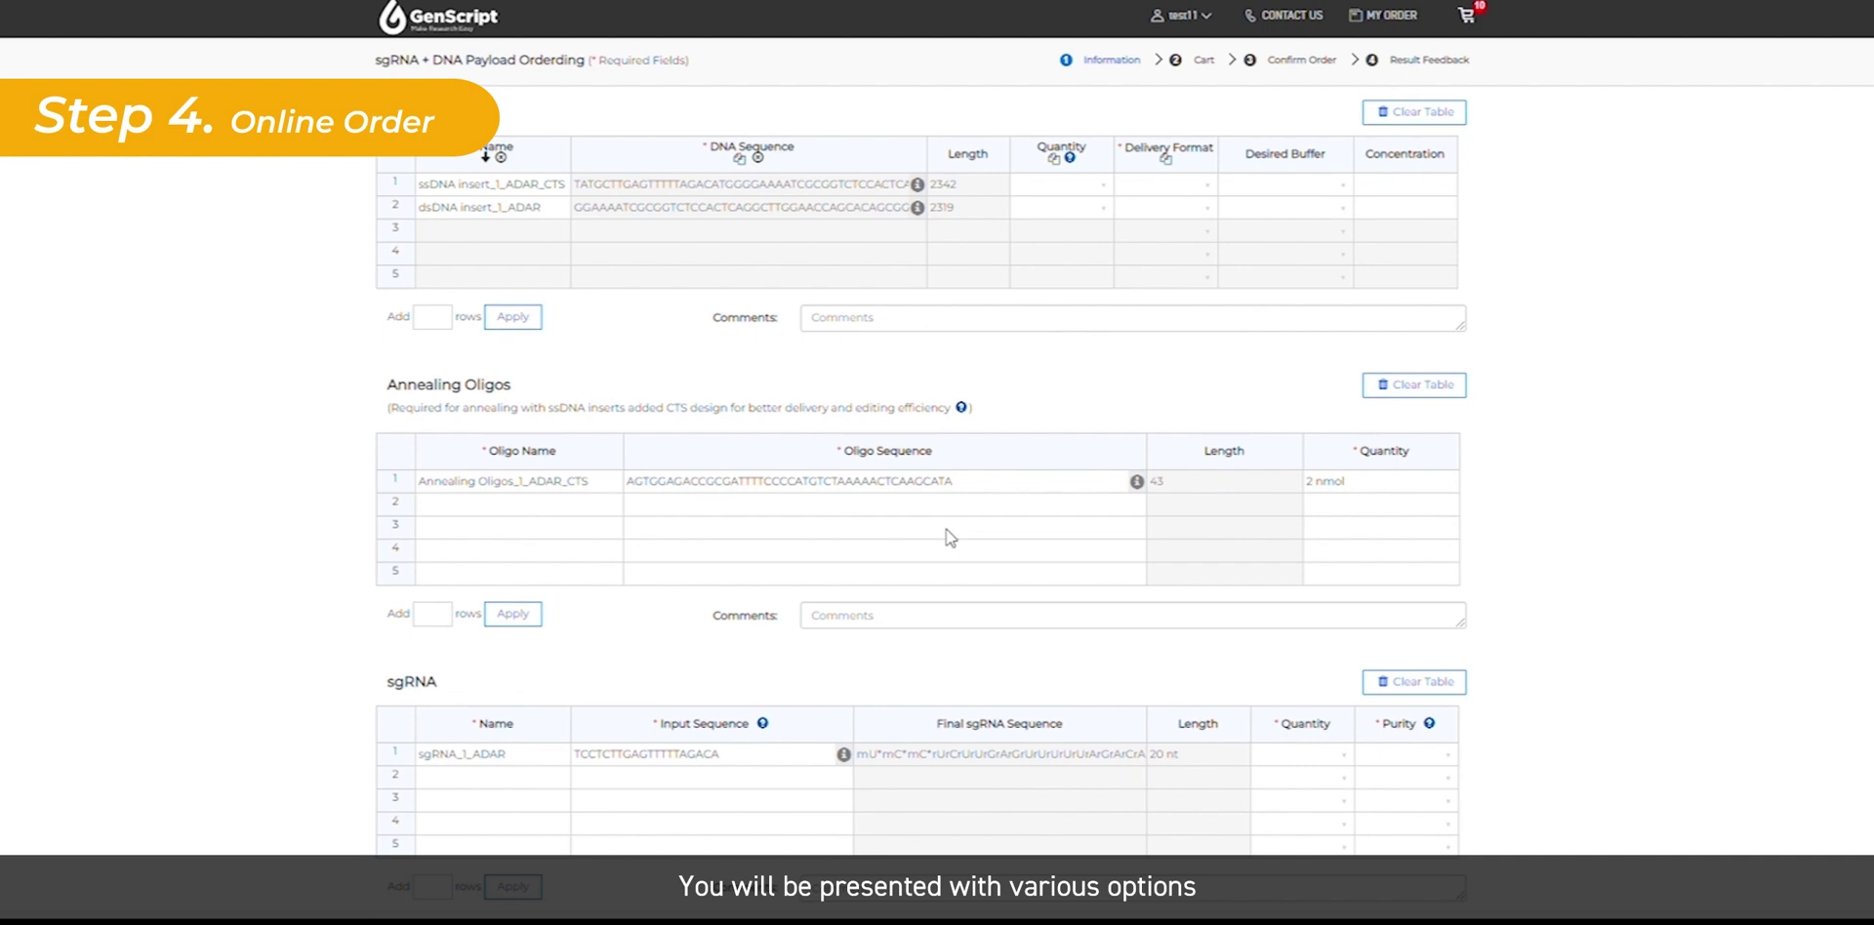
pyautogui.click(1102, 184)
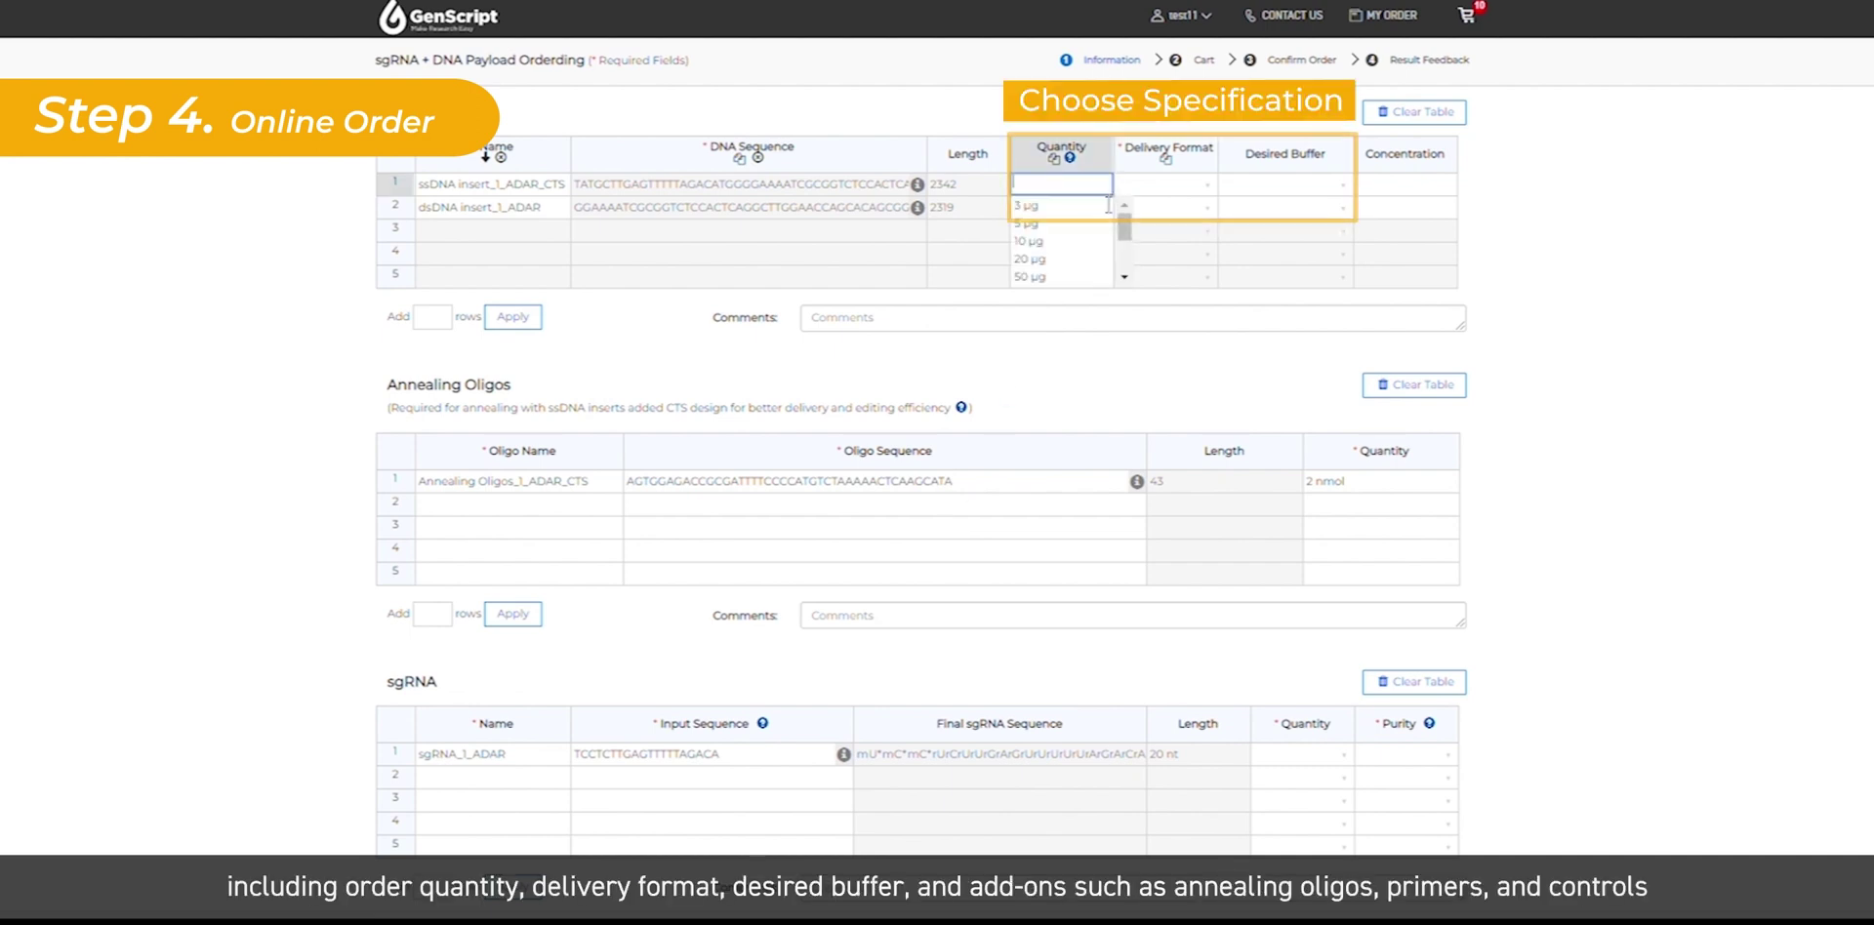
pyautogui.click(1086, 215)
pyautogui.press('Right')
pyautogui.press('Return')
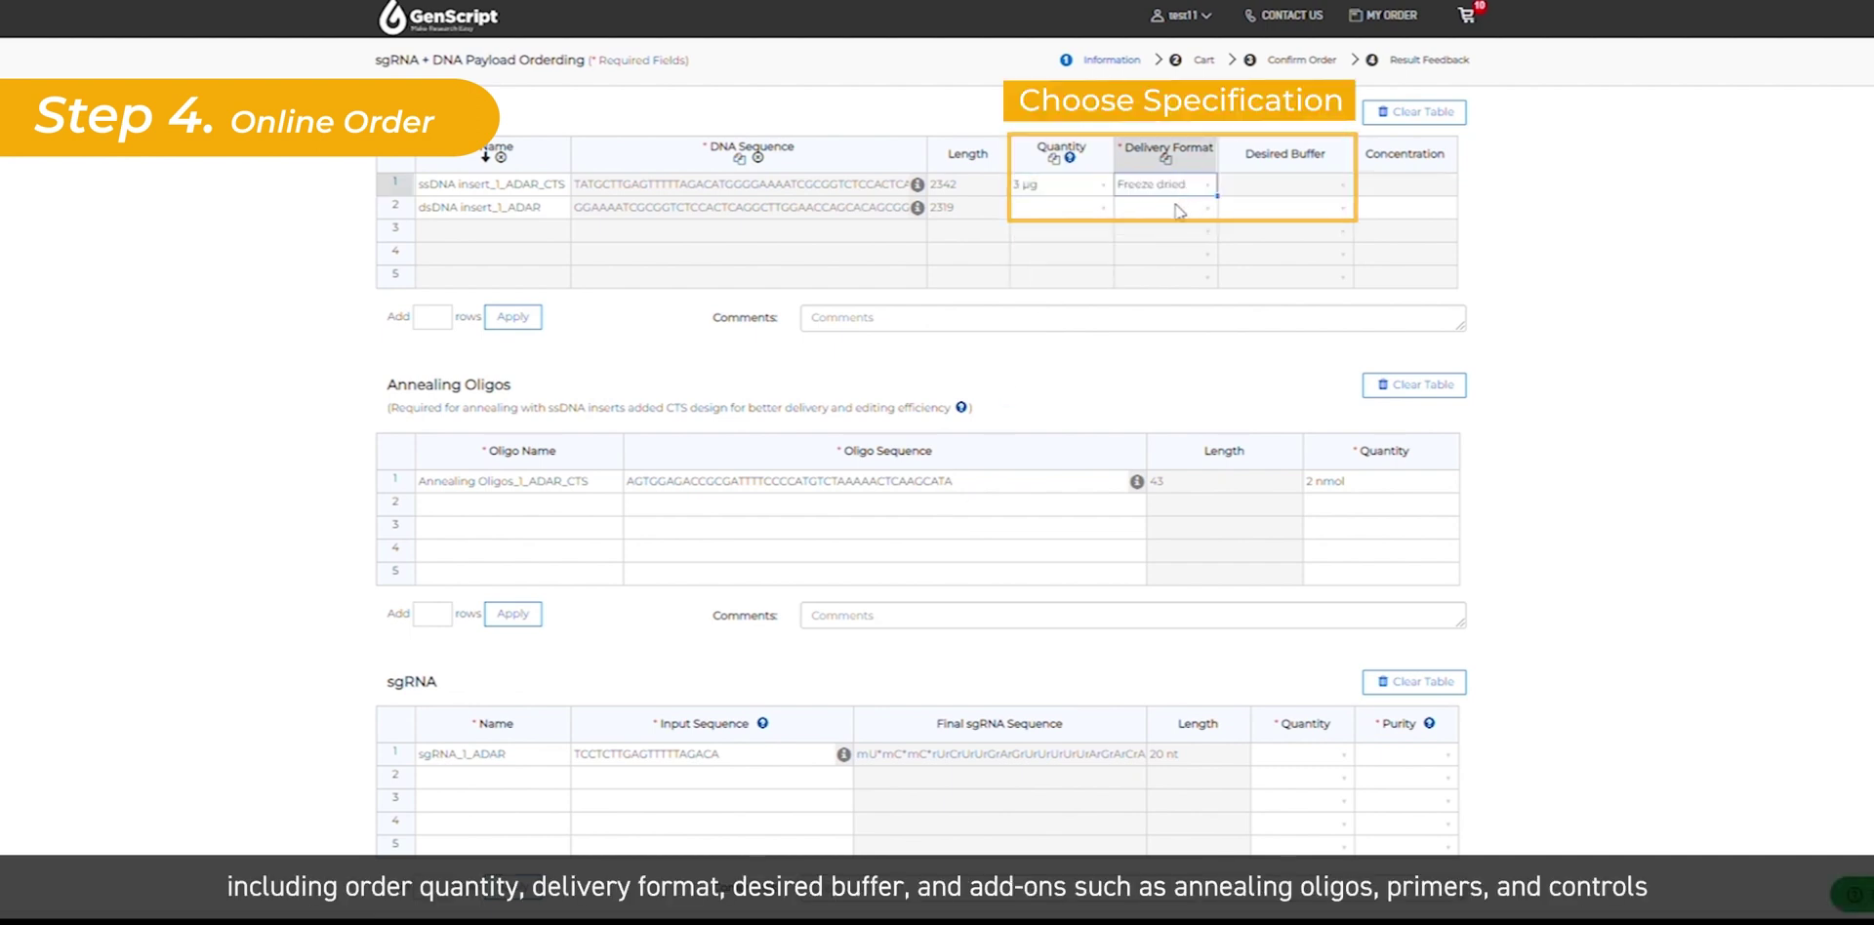
pyautogui.press('Return')
pyautogui.click(1100, 212)
pyautogui.click(1078, 240)
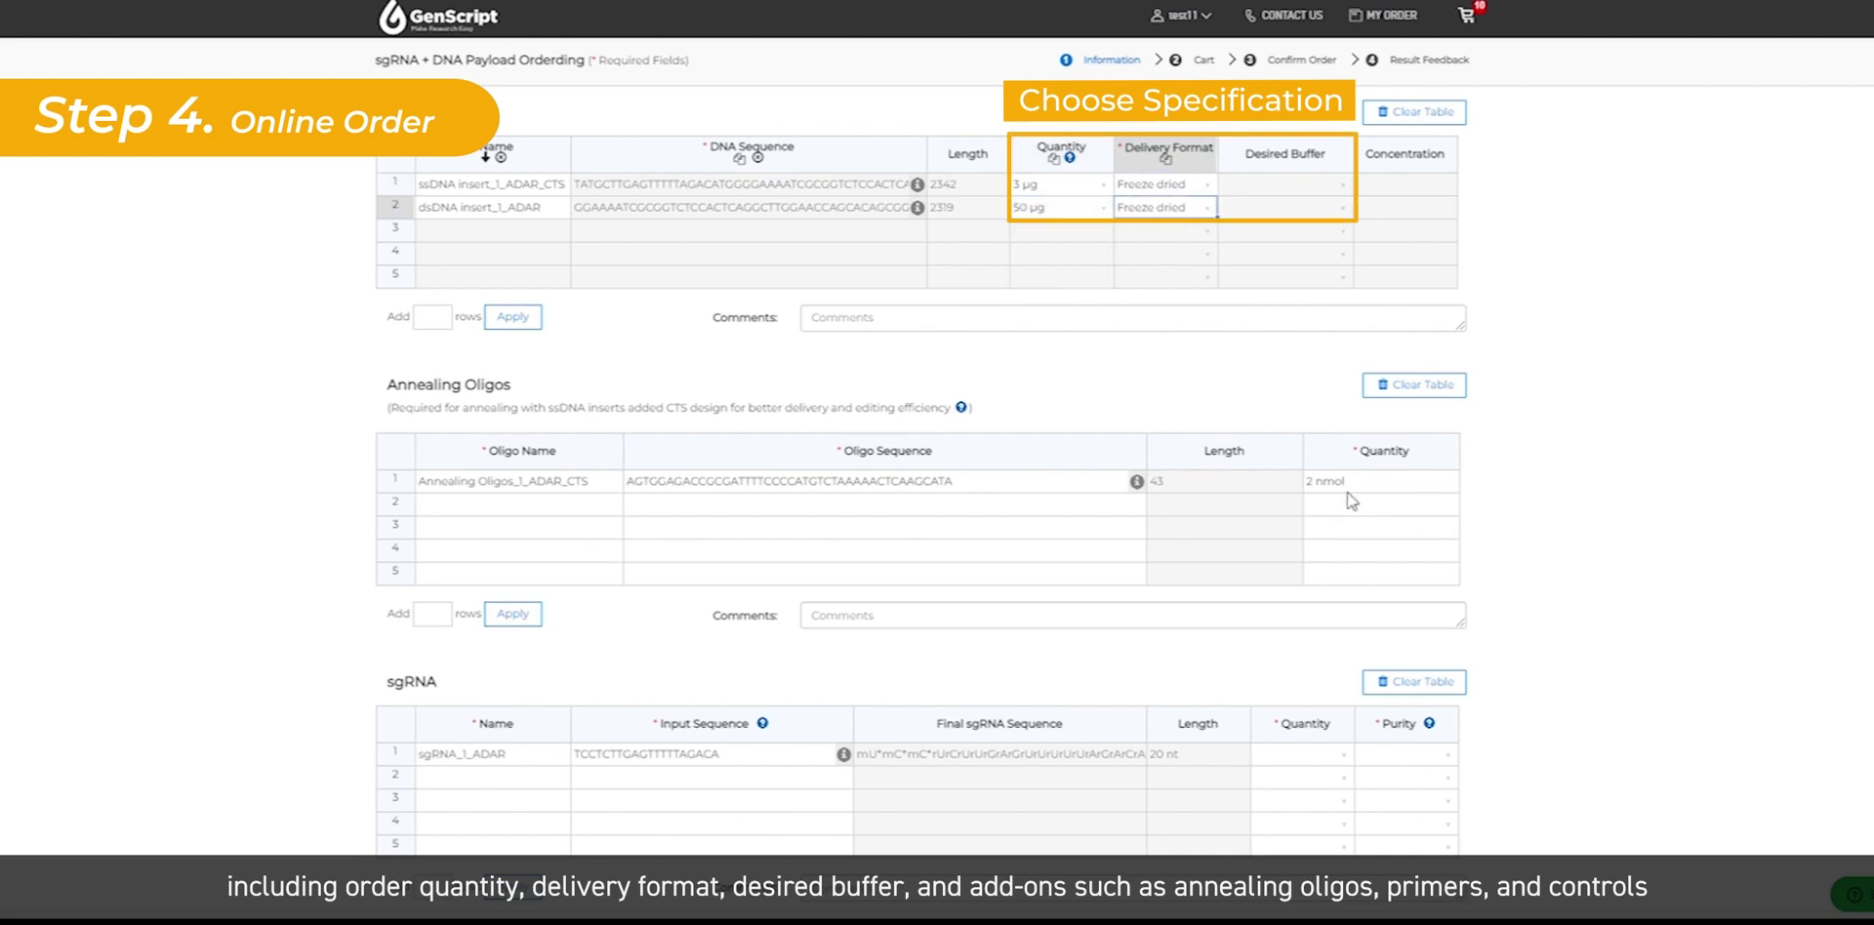
pyautogui.click(1345, 760)
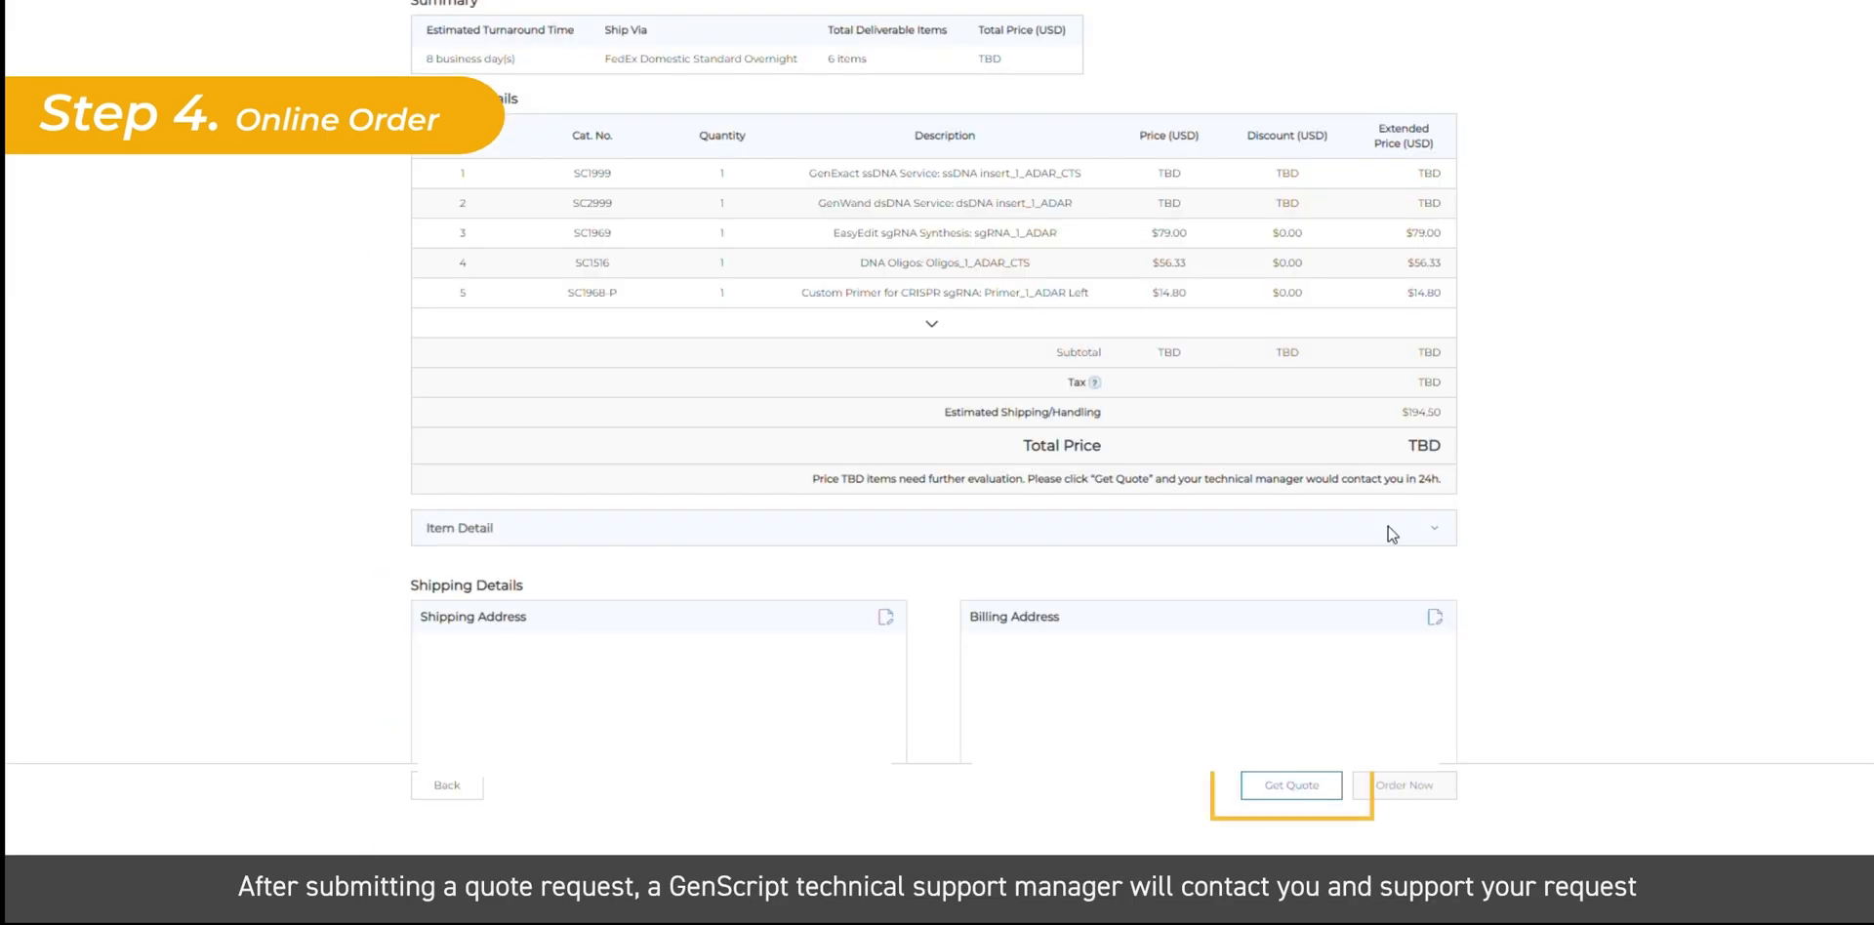
# Request a quote for the order from the Shipping Details section
pyautogui.scroll(-5, 1289, 787)
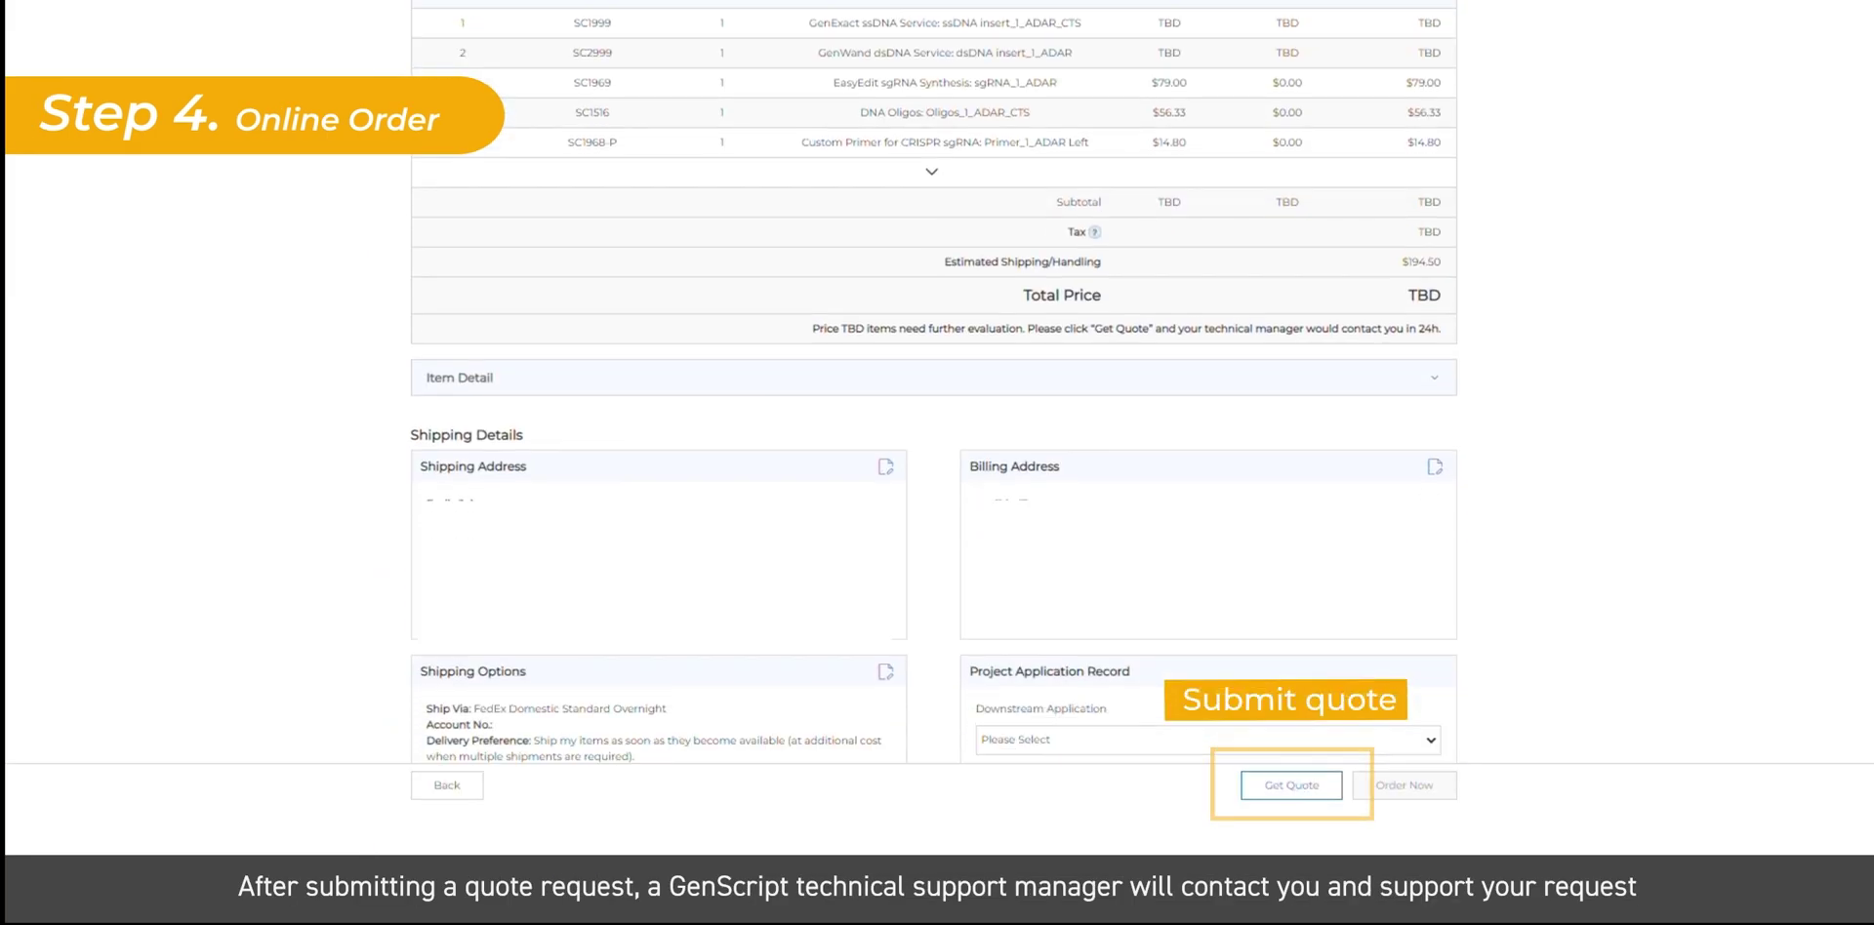
pyautogui.click(1289, 788)
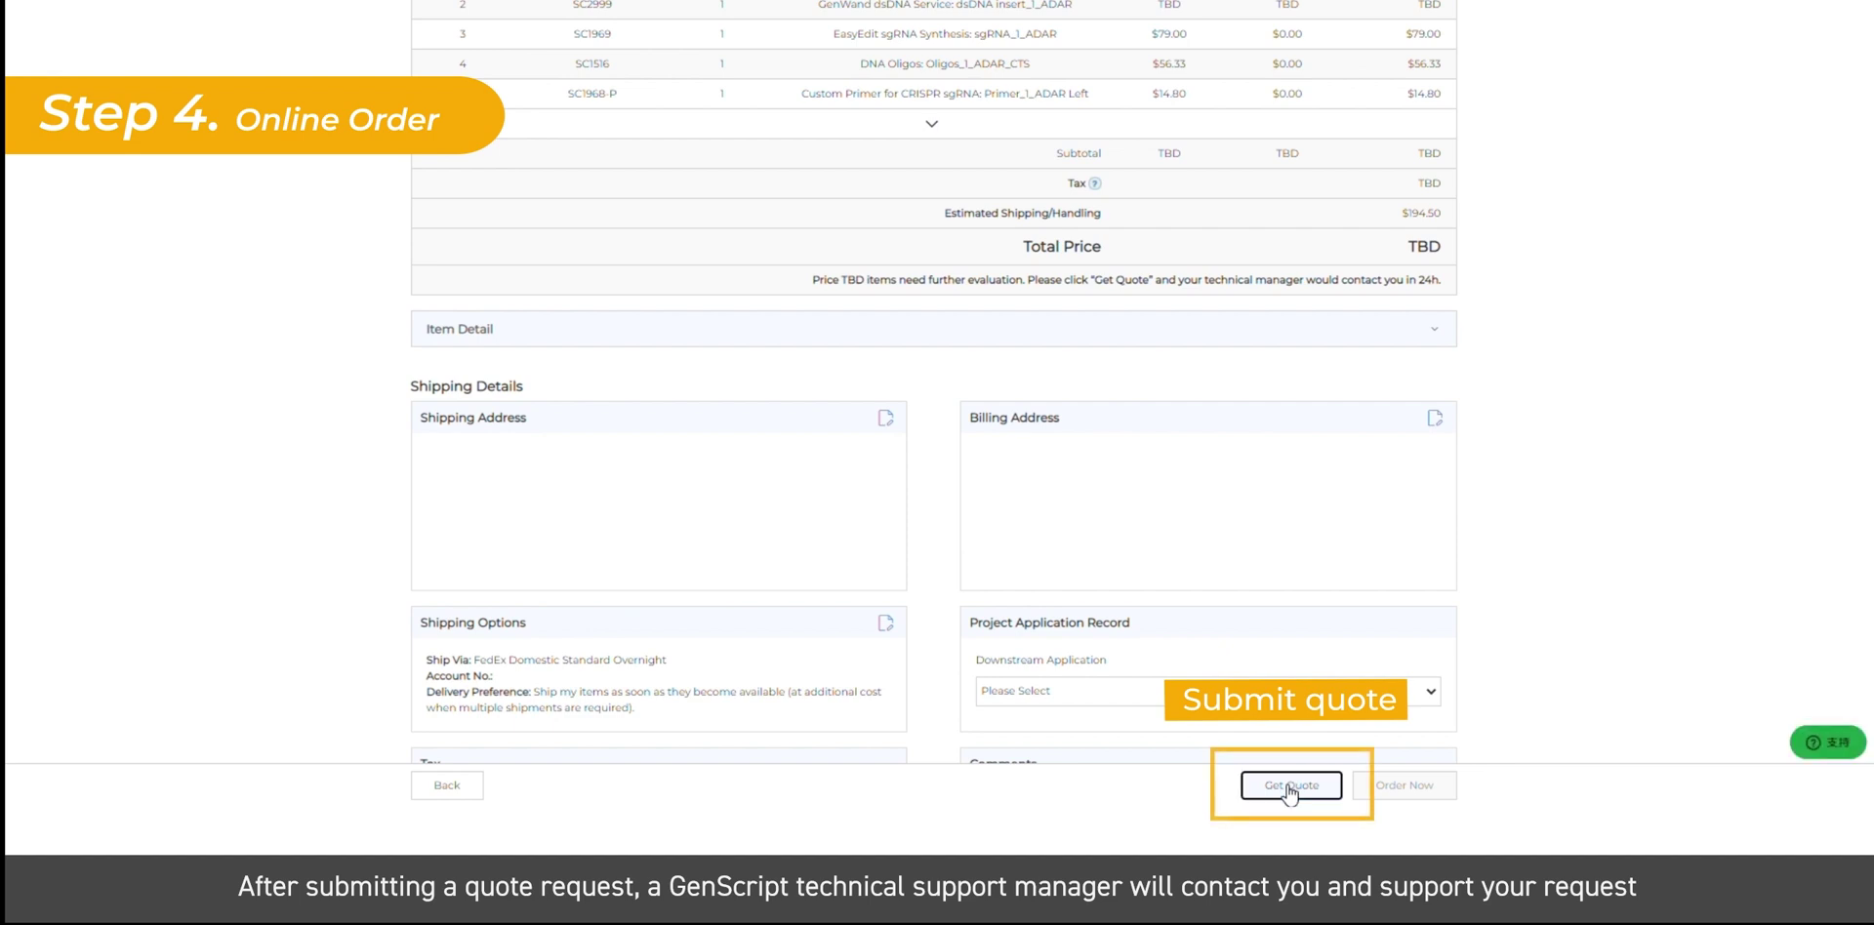